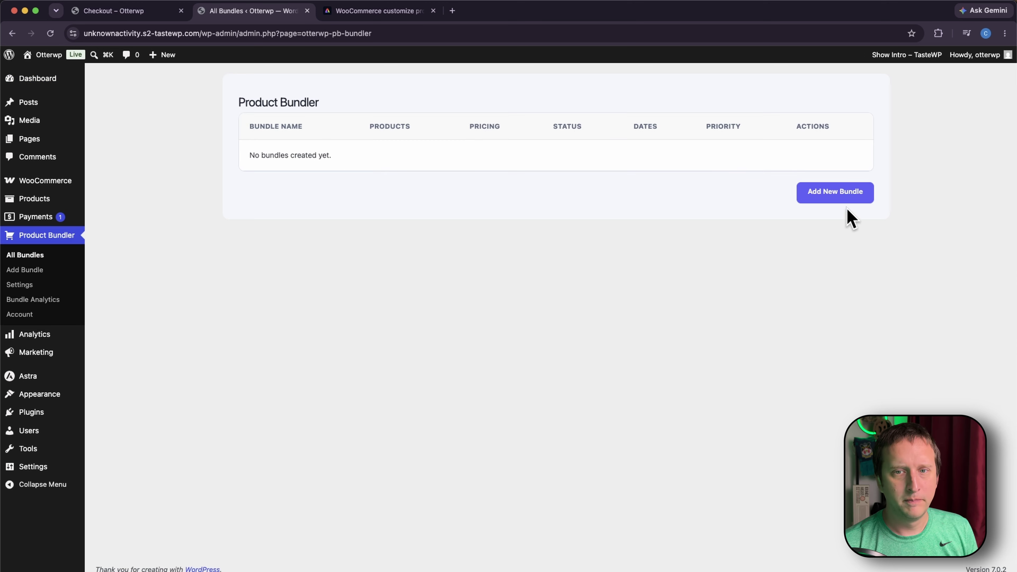
Start a new product bundle and name it "3D printer", leaving the bundle title blank.
click(840, 204)
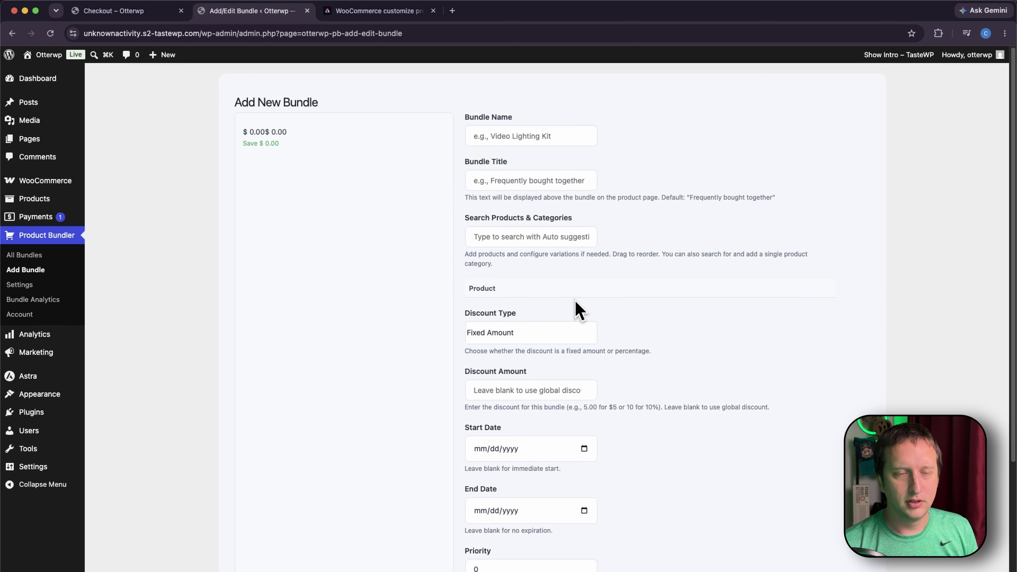
click(518, 132)
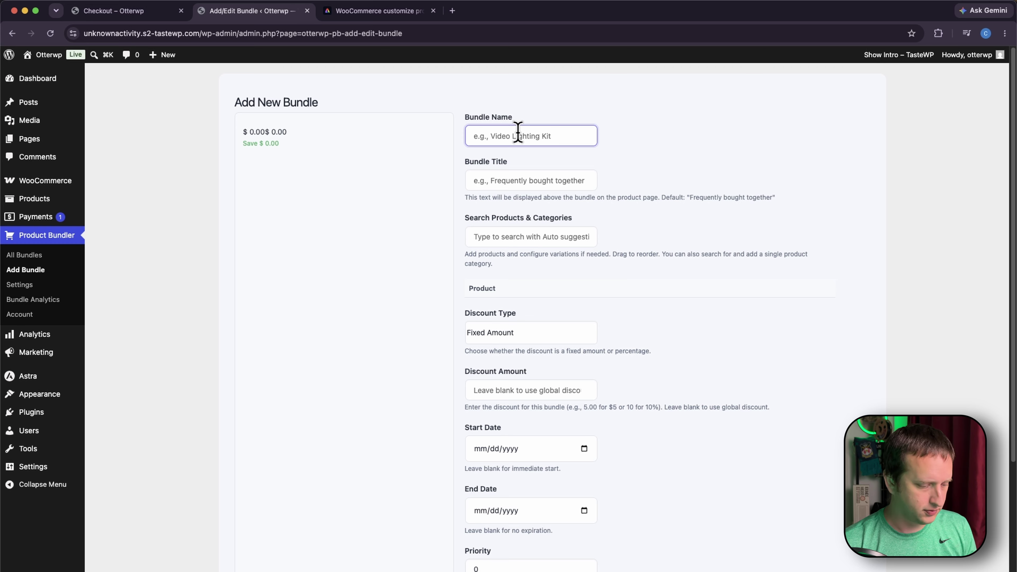
text(3D printer)
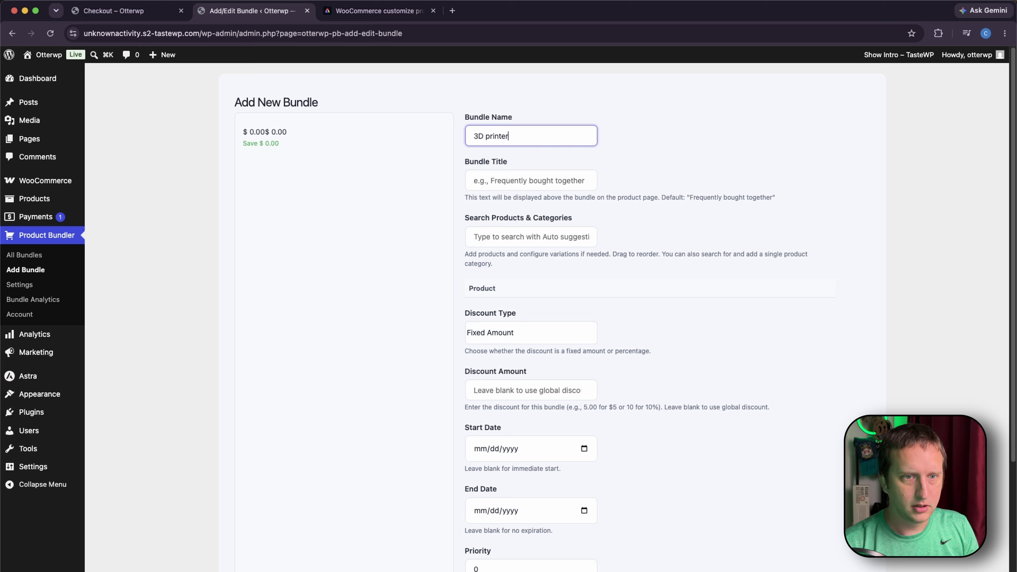
click(496, 181)
click(631, 190)
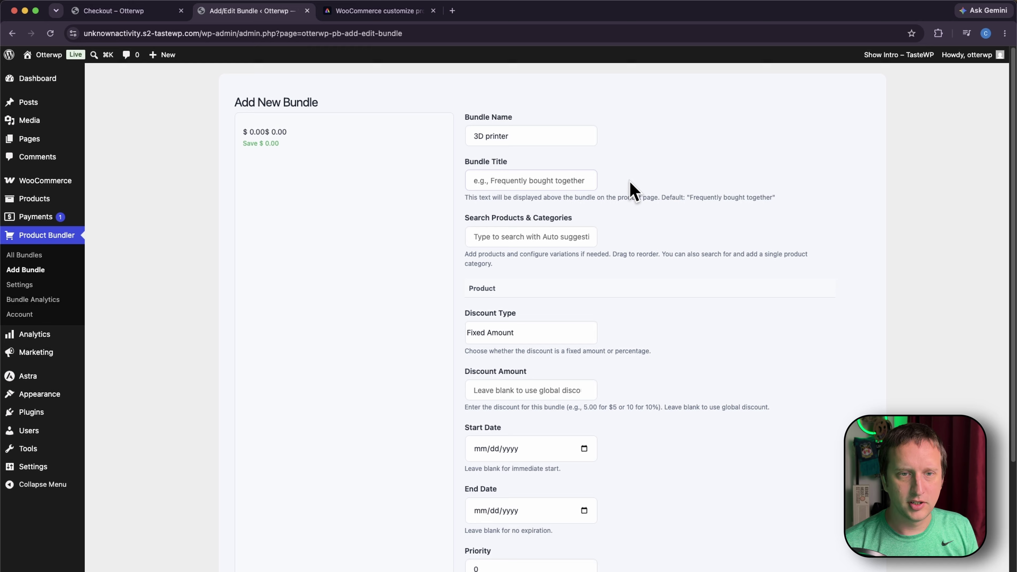
Search the products and categories for "3d" and add the 3D Printer category to the bundle.
click(513, 233)
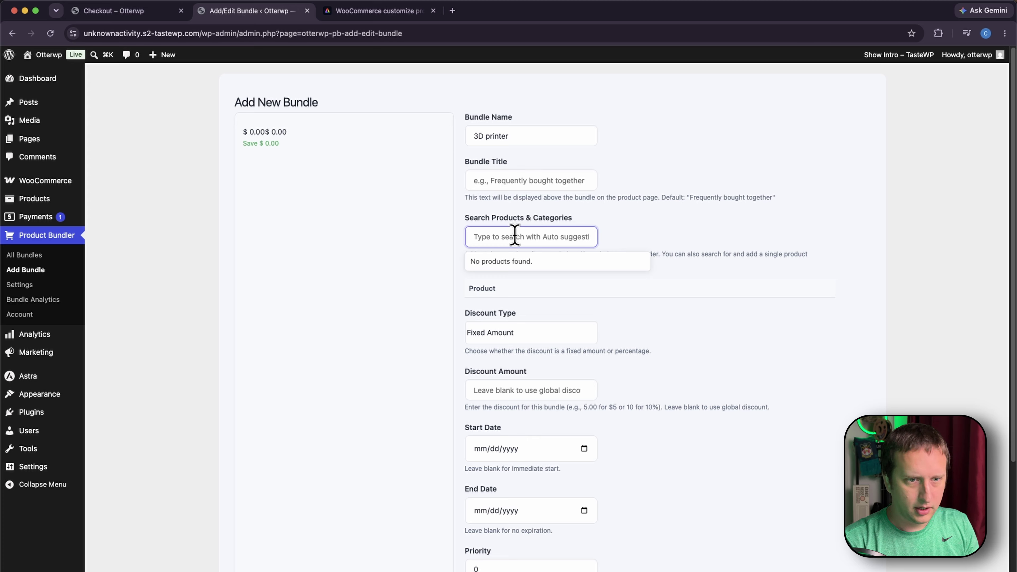
text(3d)
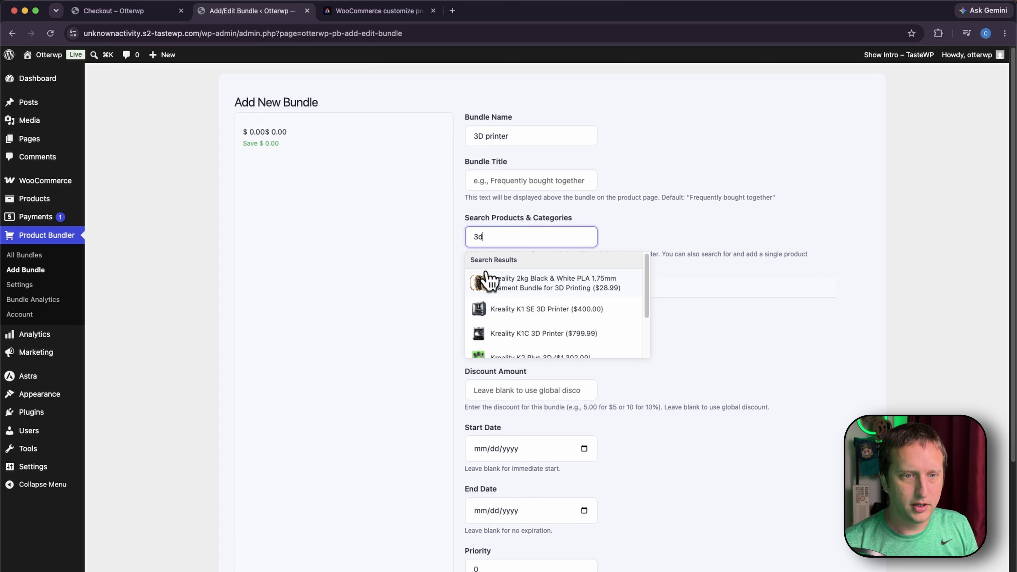
scroll(586, 331, down, 3)
click(565, 344)
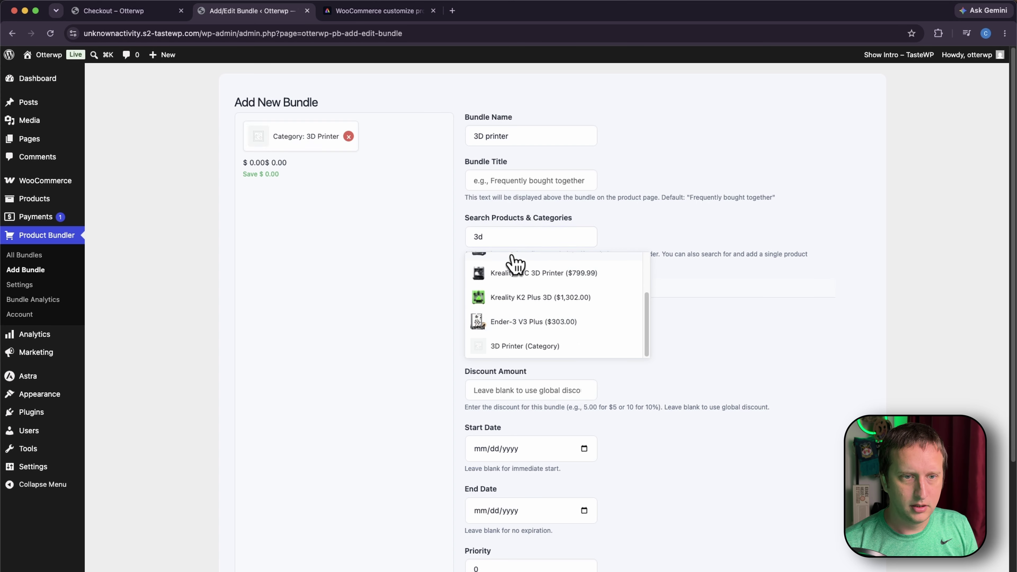
Search for "fil" and add the Kreality 2kg Black & White PLA 1.75mm Filament Bundle to the bundle.
click(504, 241)
key(BackSpace)
key(BackSpace)
text(fil)
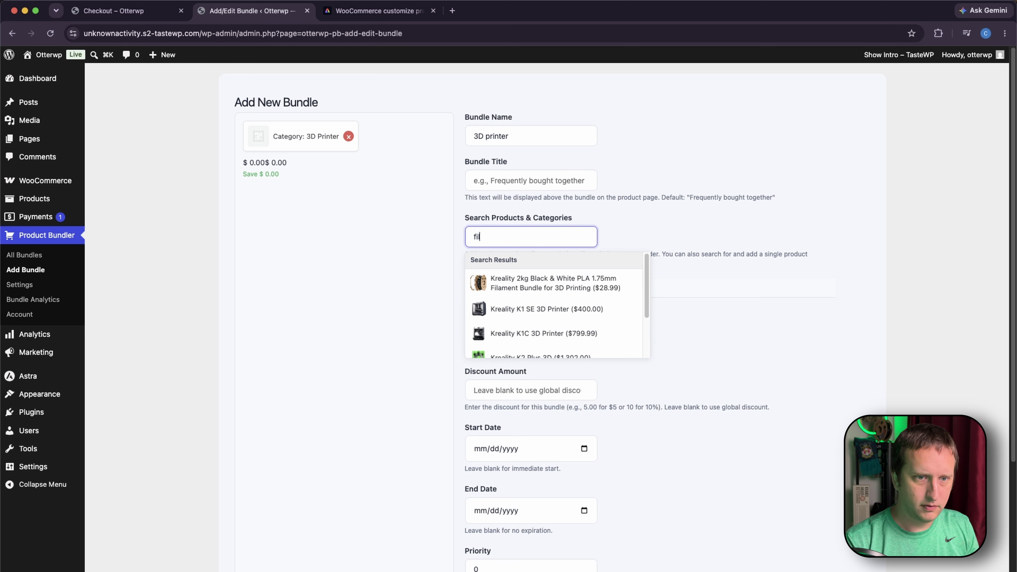
click(525, 291)
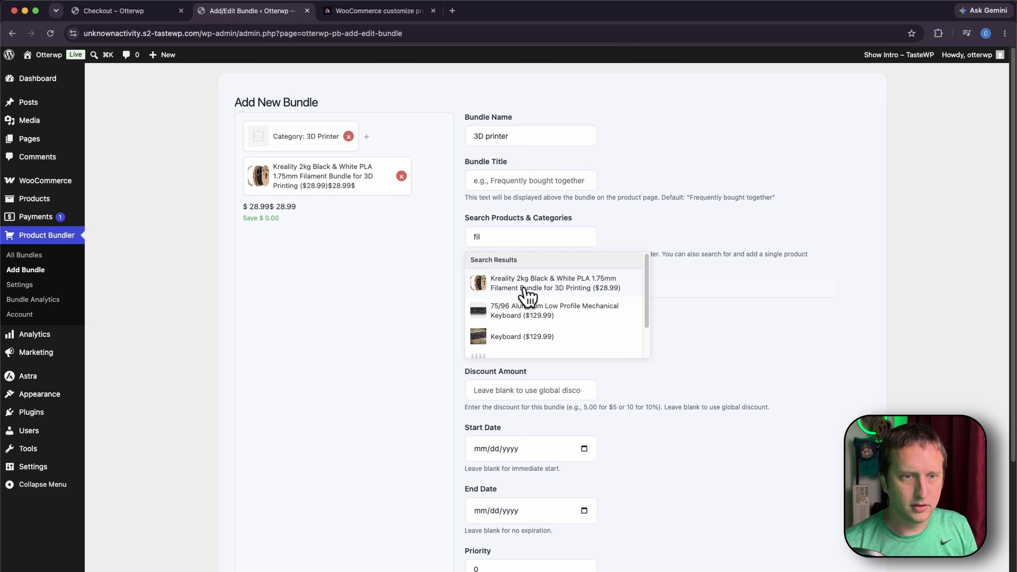
Search for "noz" and add the Creality Official K1 SE Nozzles to the bundle.
double_click(505, 241)
text(noz)
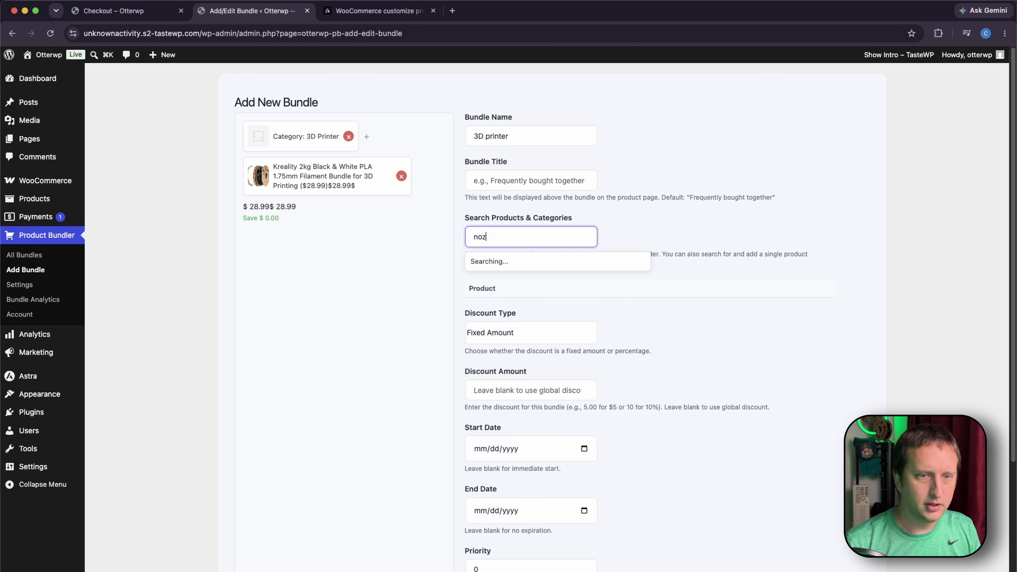
click(549, 284)
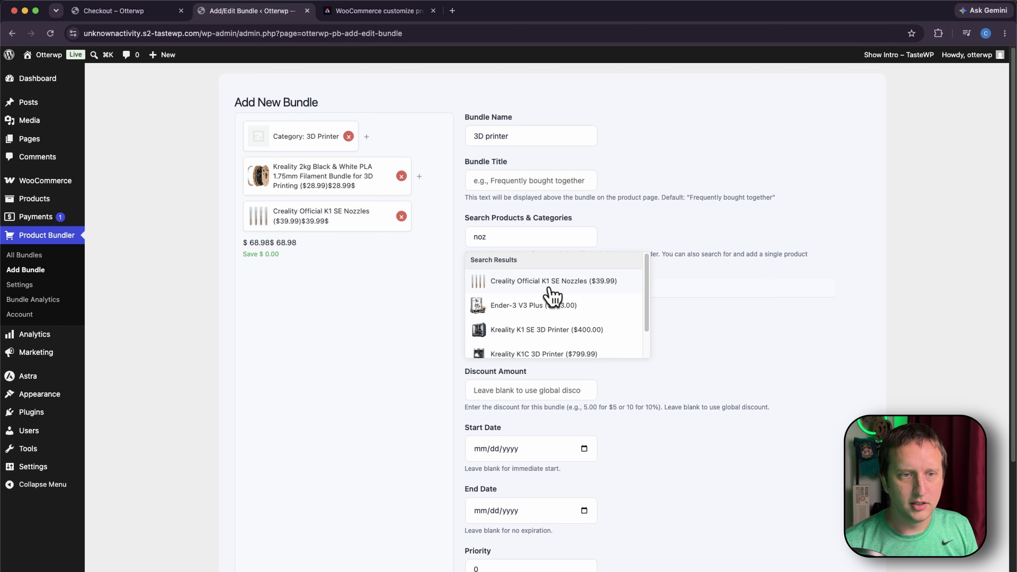
click(327, 338)
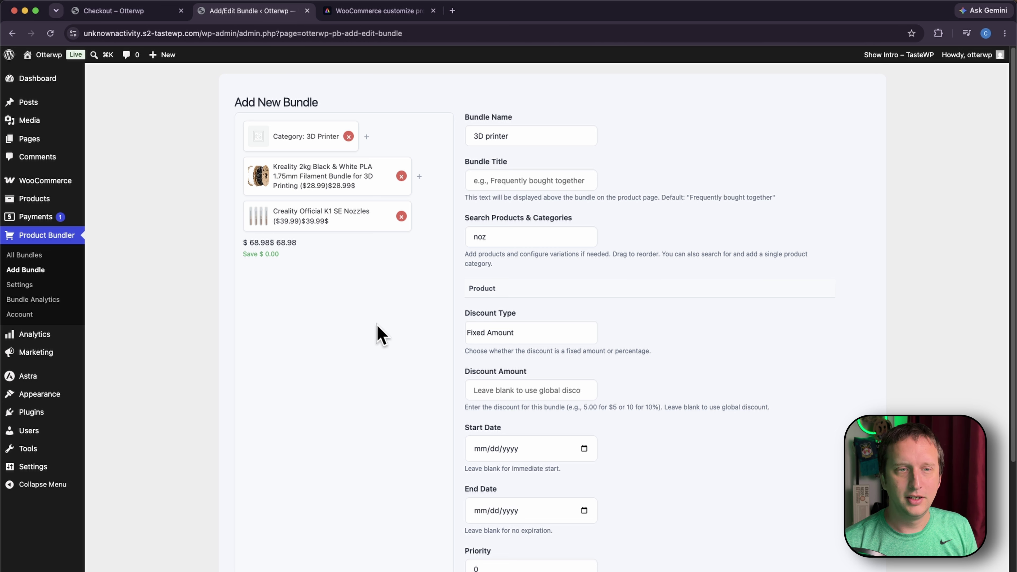
Keep the bundle's discount type as Fixed Amount and set the discount amount to 10.
scroll(360, 368, down, 3)
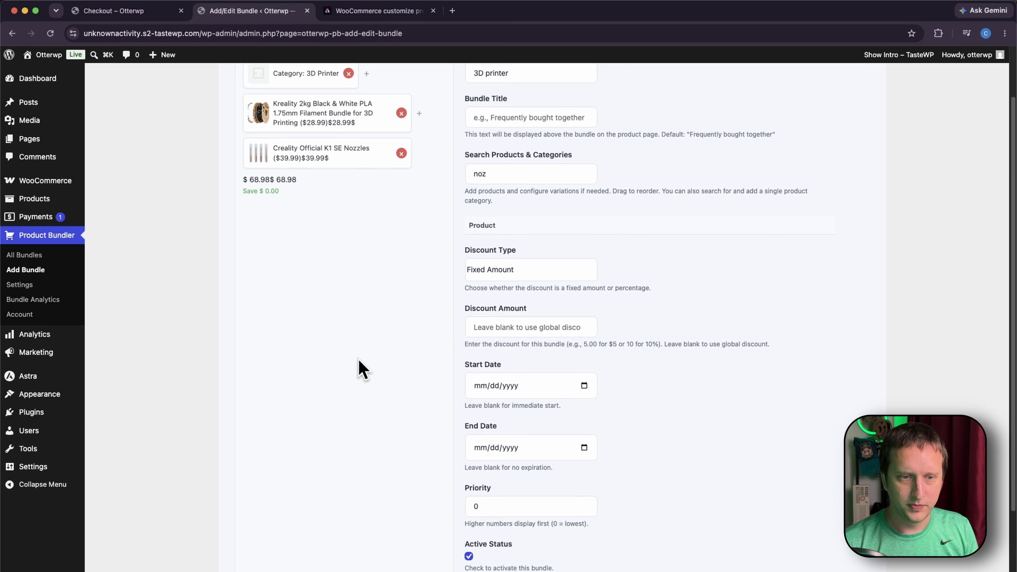
click(561, 274)
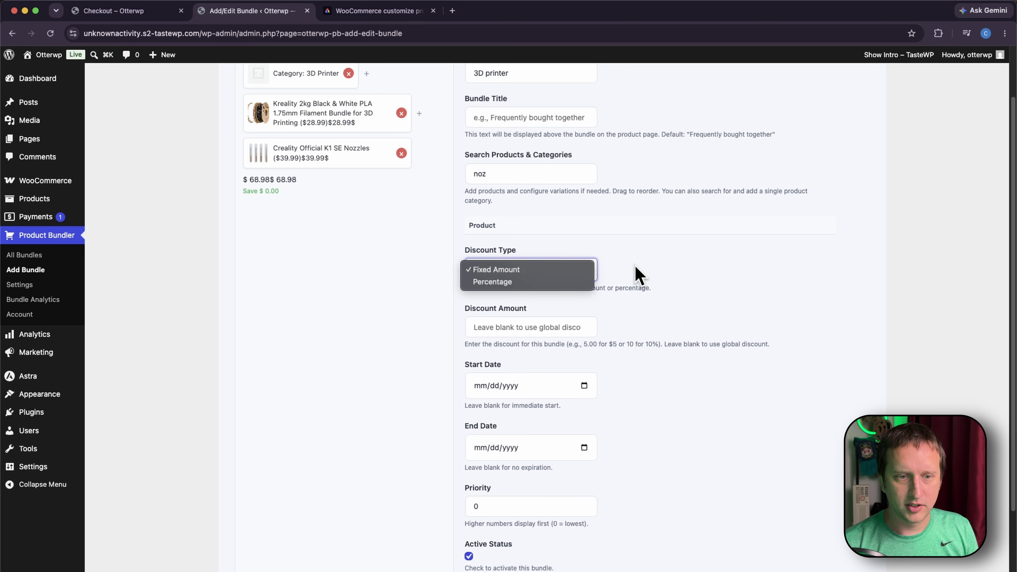
click(640, 275)
scroll(573, 377, down, 3)
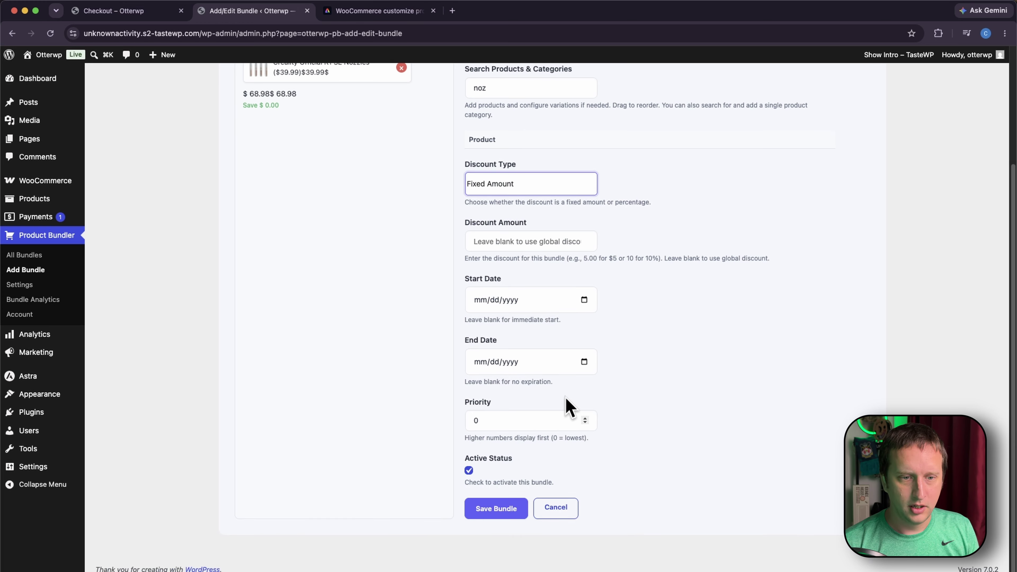
scroll(570, 407, up, 3)
click(506, 327)
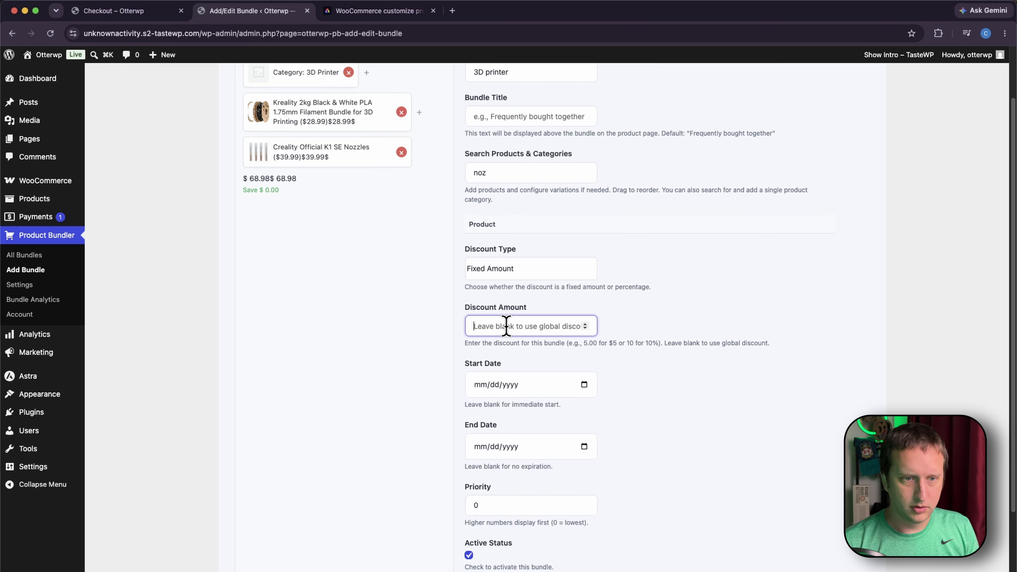
text(10)
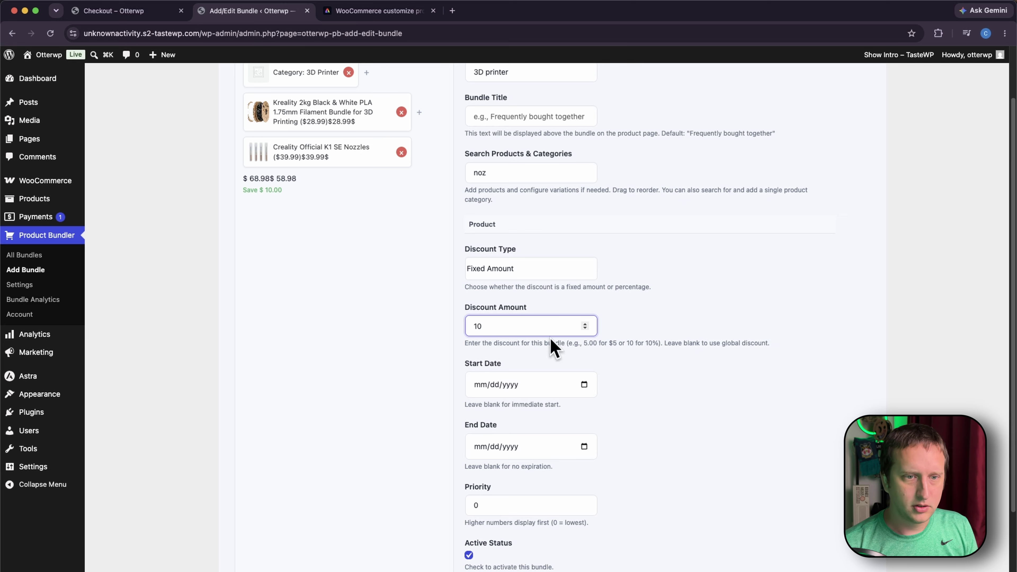
click(663, 406)
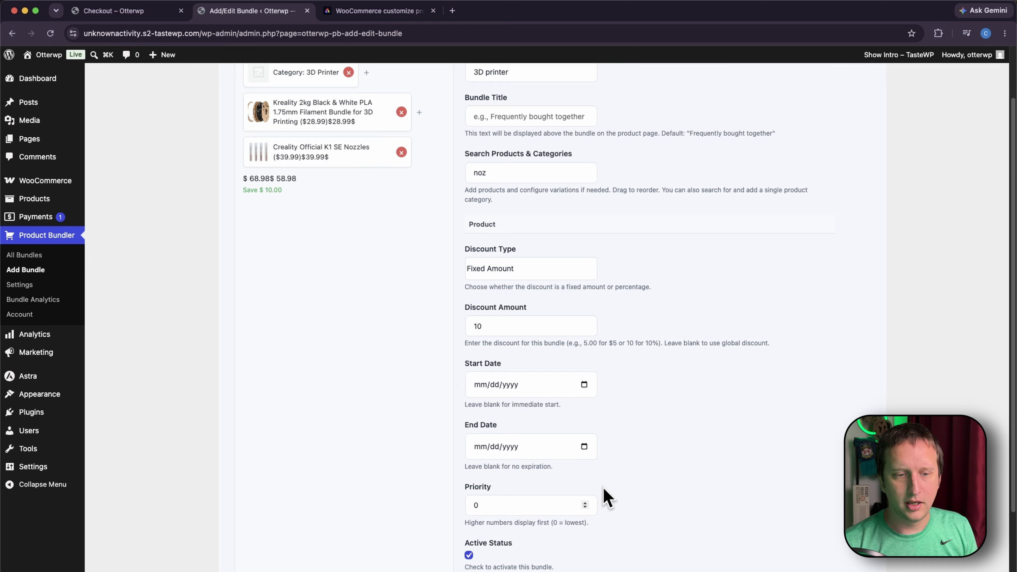
scroll(600, 497, down, 3)
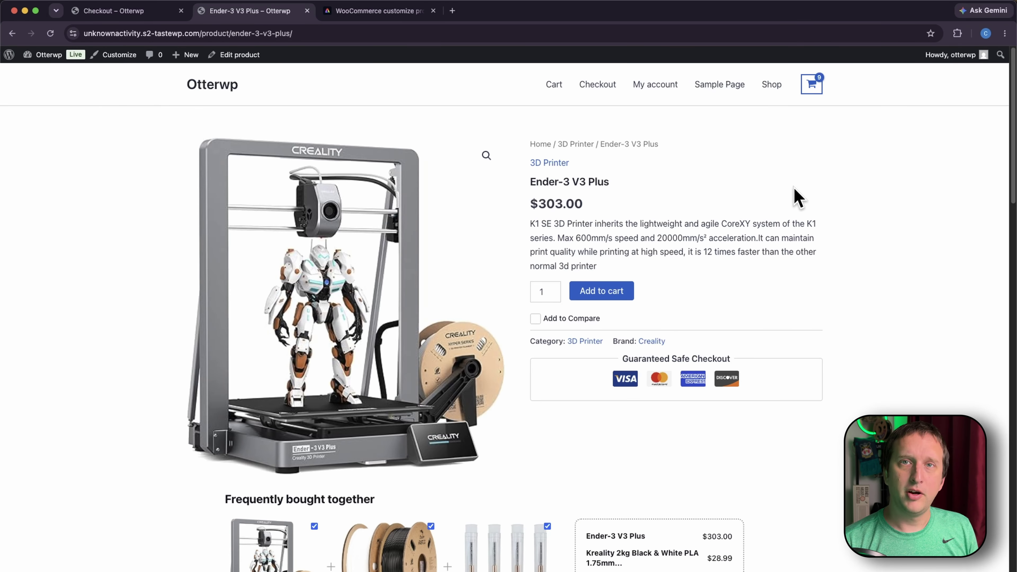
Examine the frequently bought together bundle on the Ender-3 V3 Plus and Kreality K1C 3D Printer product pages.
scroll(793, 197, down, 5)
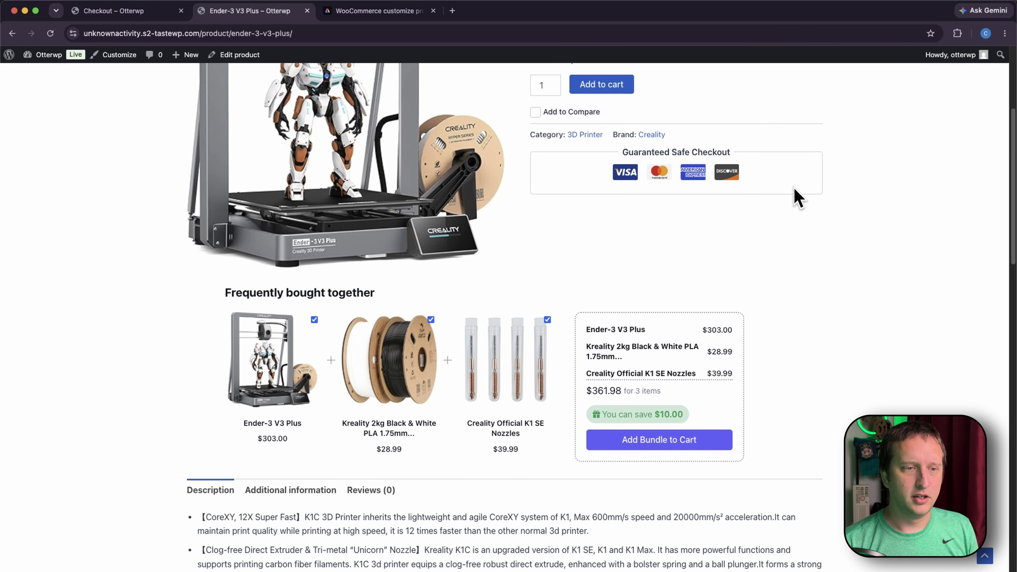
scroll(797, 196, down, 2)
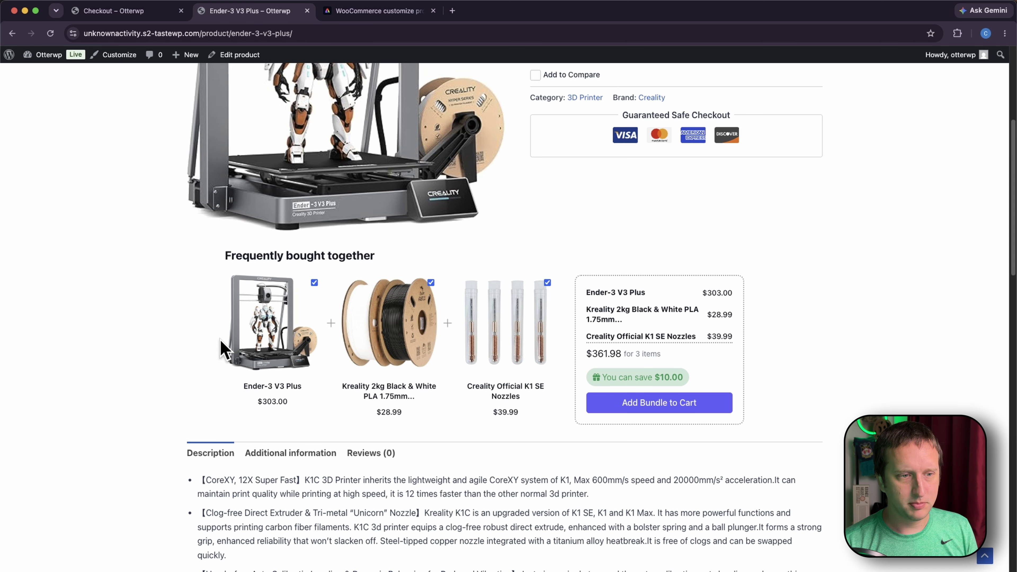
scroll(590, 494, down, 5)
scroll(589, 493, down, 14)
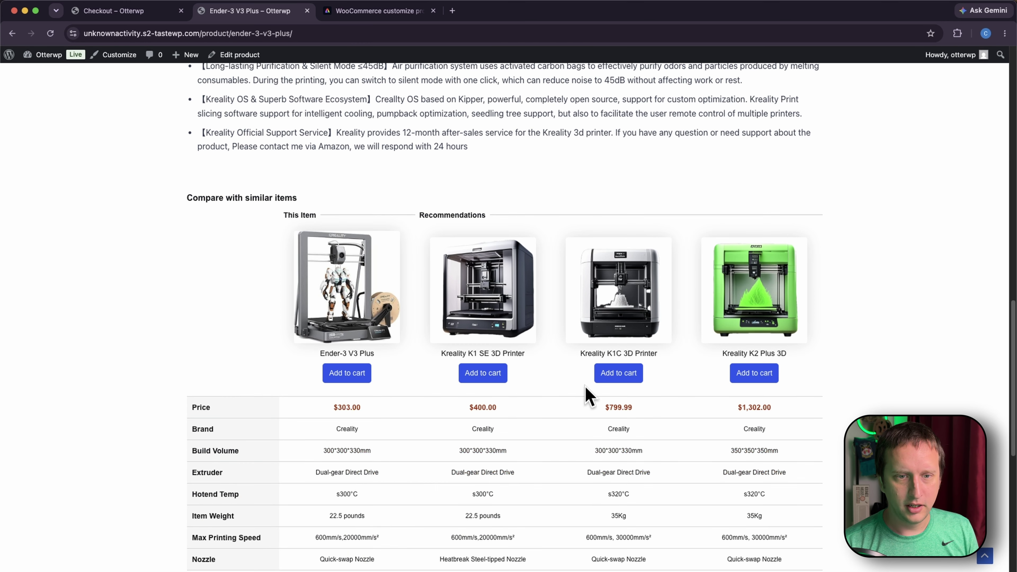
click(602, 310)
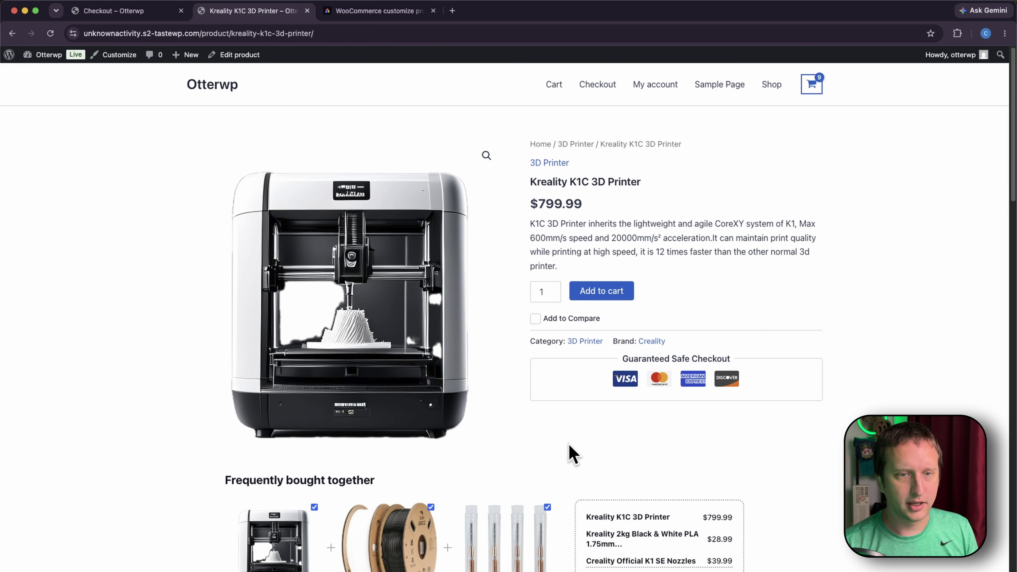
scroll(573, 454, down, 8)
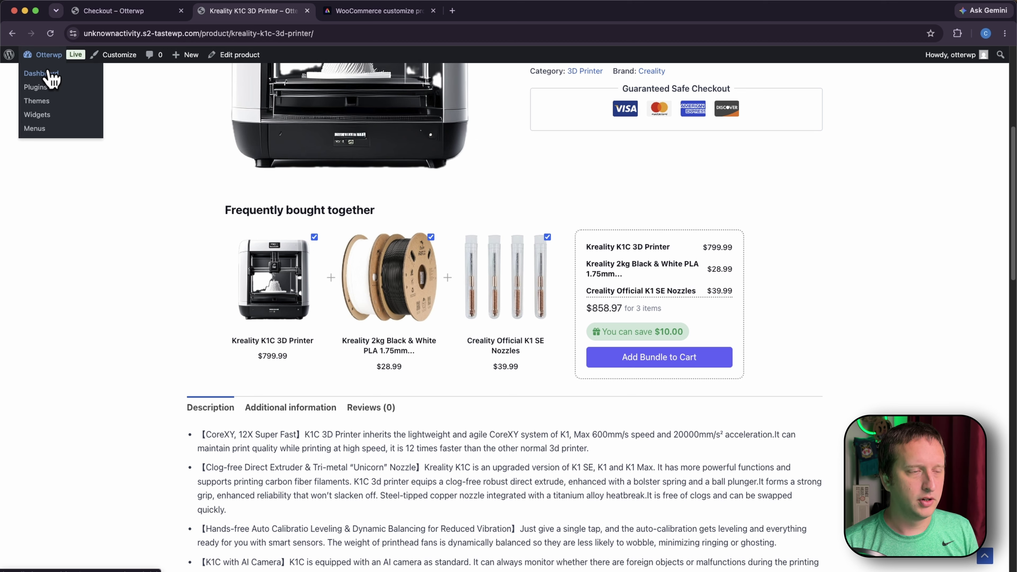
Return to the site's admin dashboard and open the Product Bundler settings.
click(40, 76)
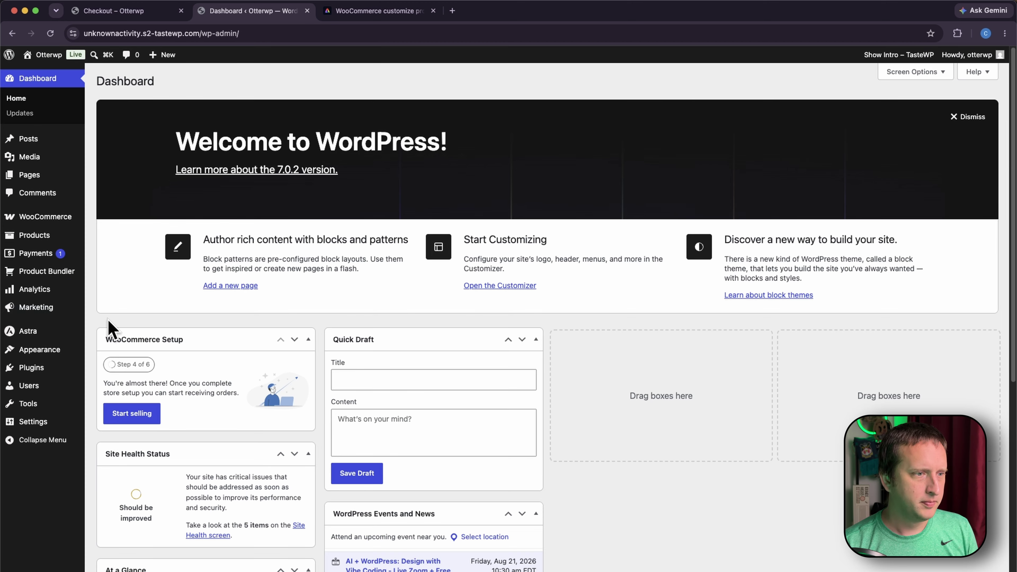
mouse_move(46, 276)
click(126, 303)
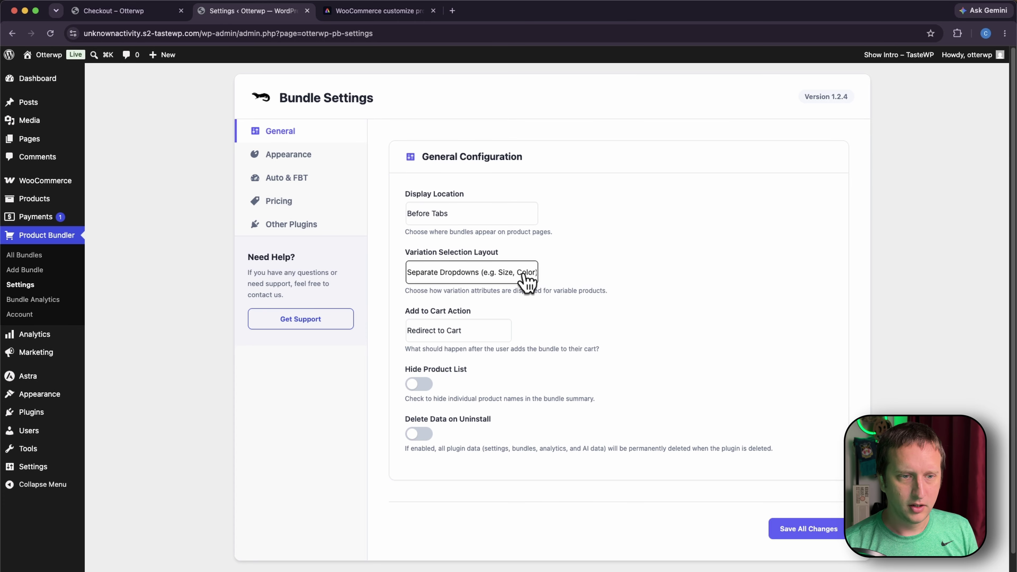
Set the variation selection layout to Single Combined Dropdown and the add-to-cart action to Stay on Page (AJAX).
click(525, 280)
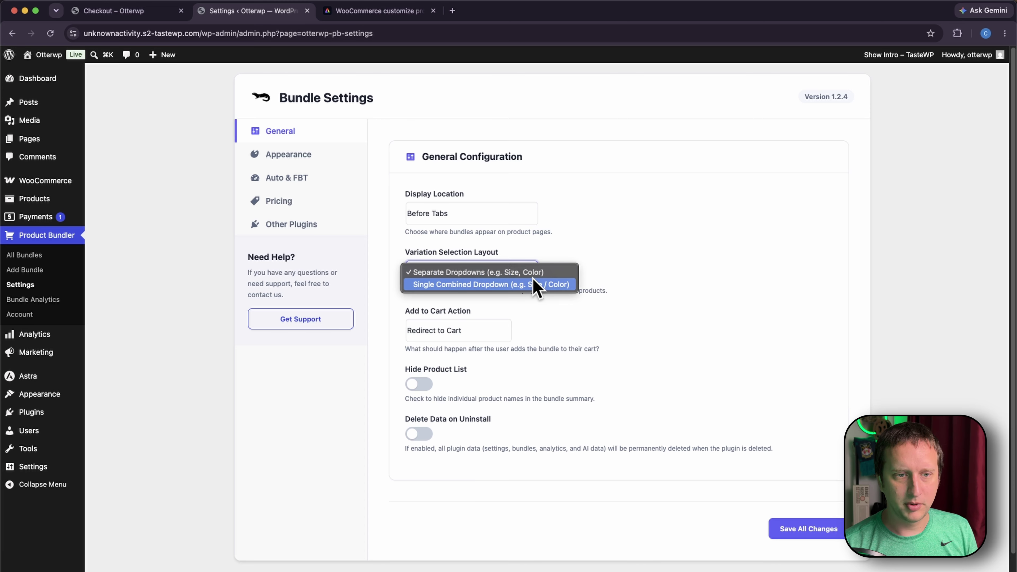
click(548, 284)
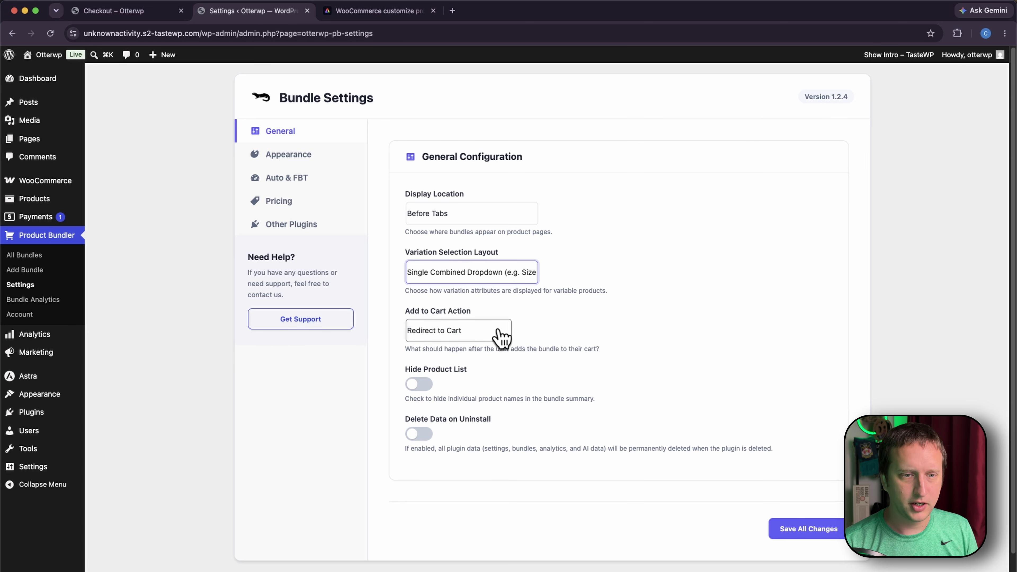
click(499, 331)
click(495, 354)
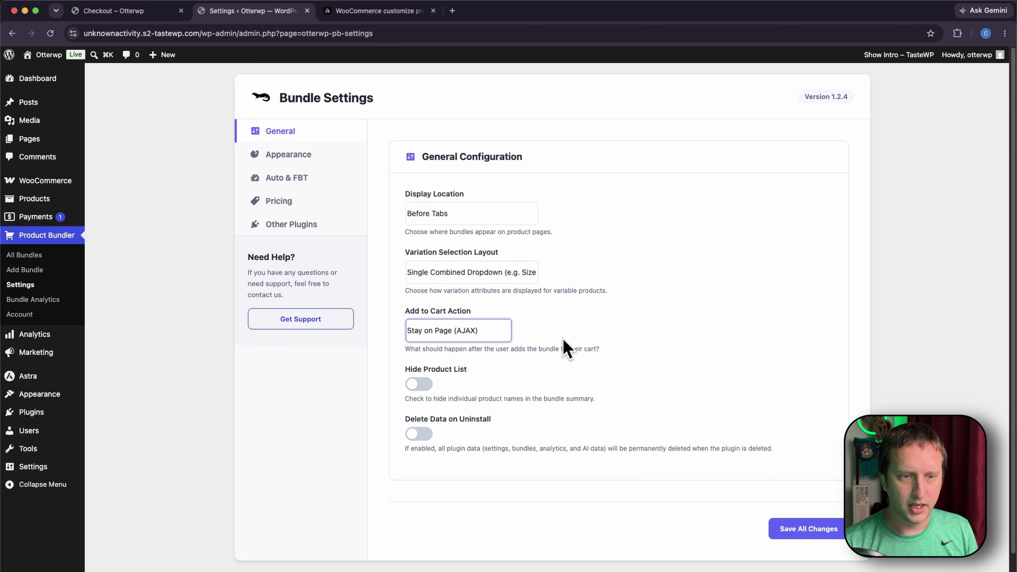
Enable Hide Product List for the bundle summary and save the general settings.
scroll(565, 345, down, 1)
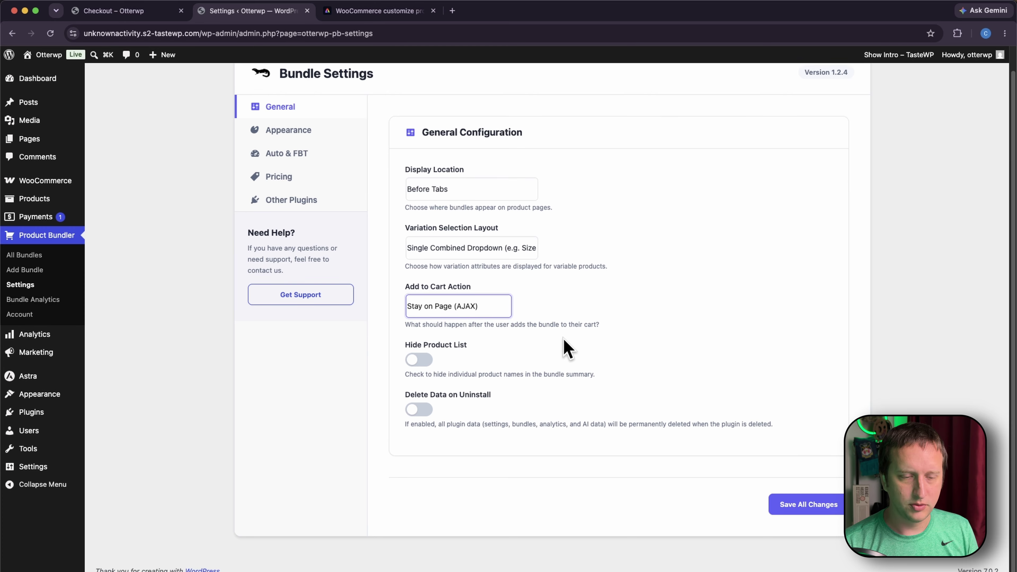
click(423, 360)
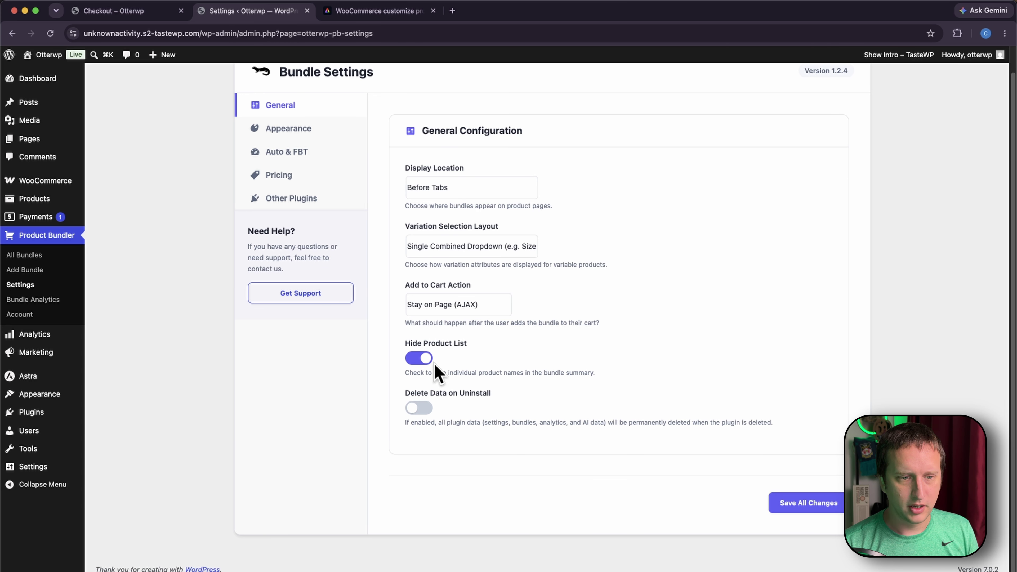
click(813, 504)
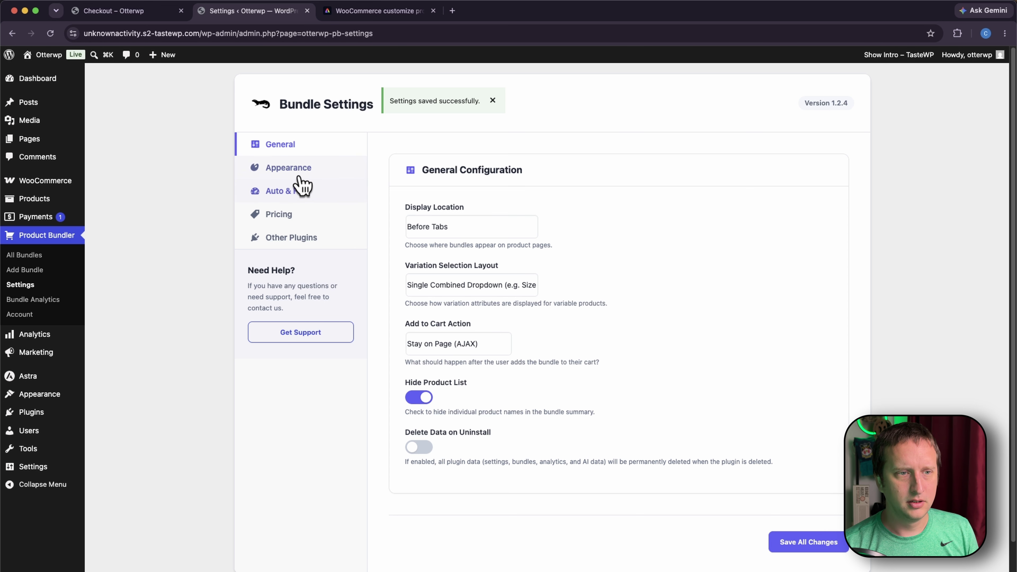
Set the layout size to Compact in the bundle's appearance settings.
click(307, 178)
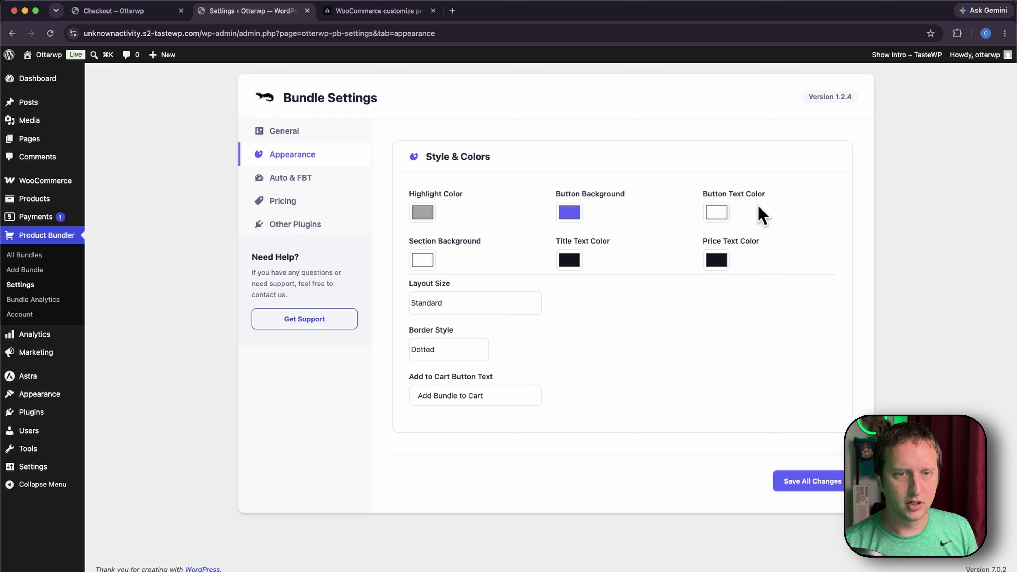
click(520, 308)
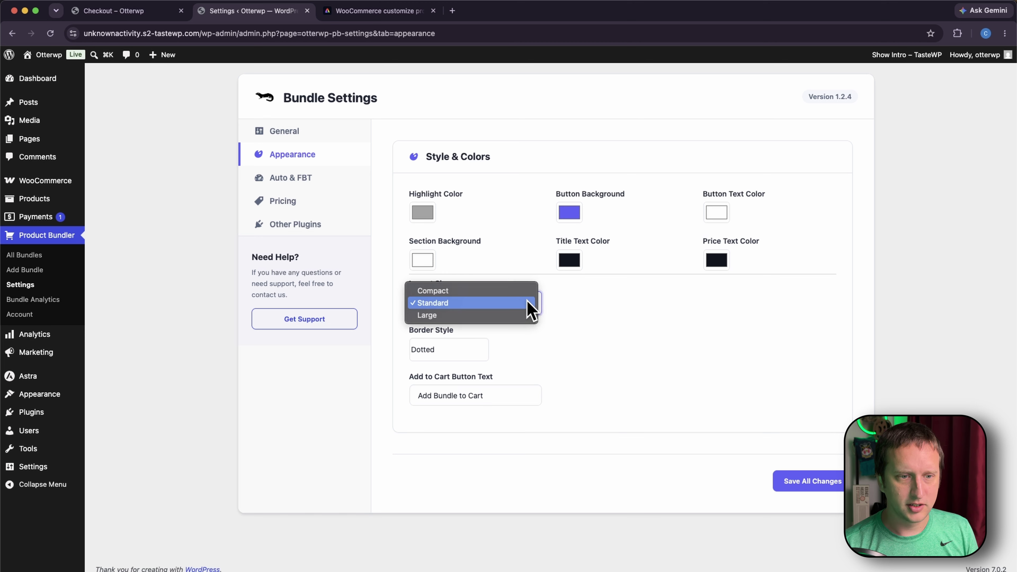
click(502, 292)
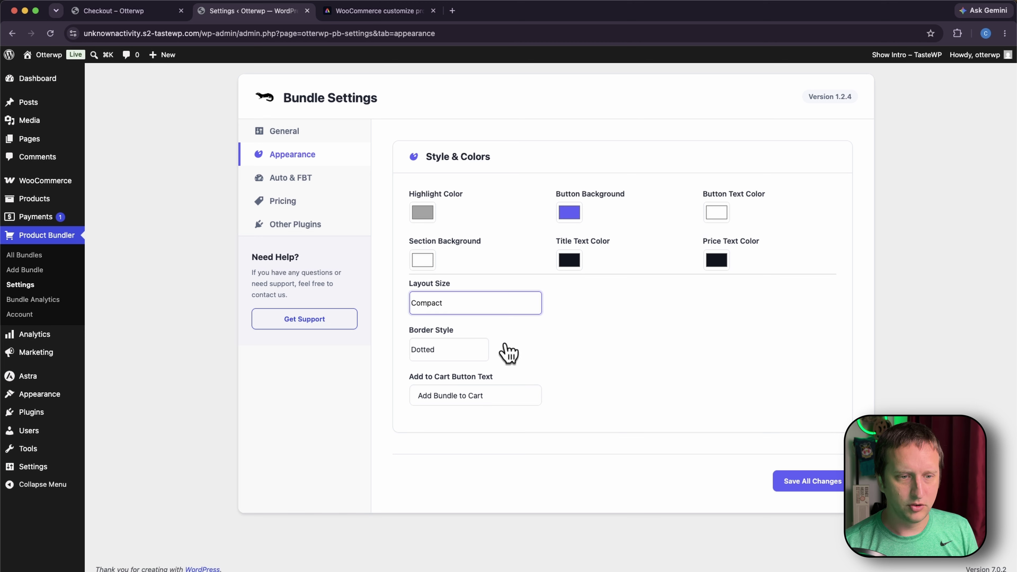
Set the bundle's border style to None and save the appearance settings.
click(474, 351)
click(457, 362)
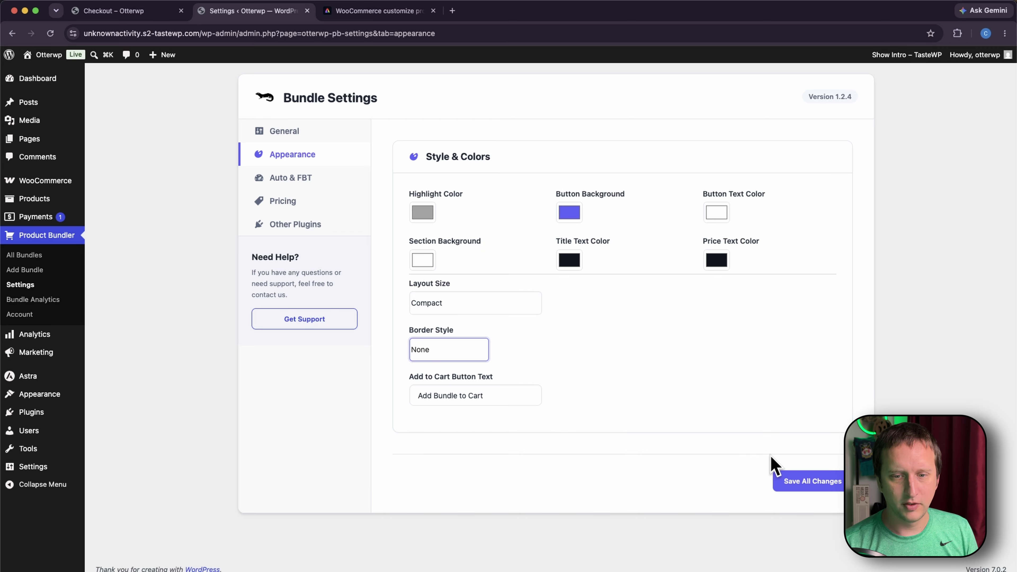
click(810, 485)
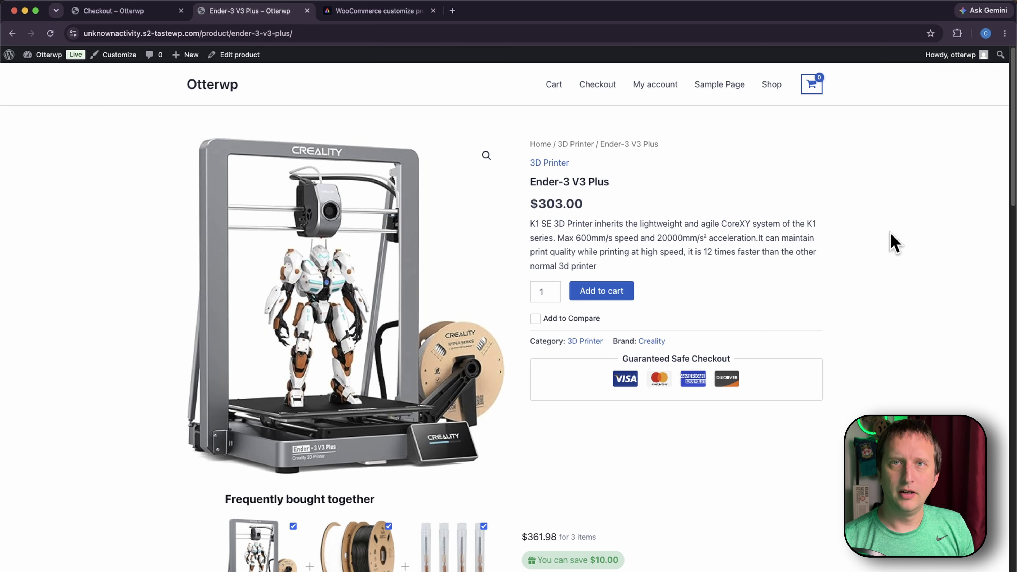
Add the frequently bought together bundle on the Ender-3 V3 Plus product page to the cart.
scroll(893, 240, down, 3)
scroll(893, 241, down, 6)
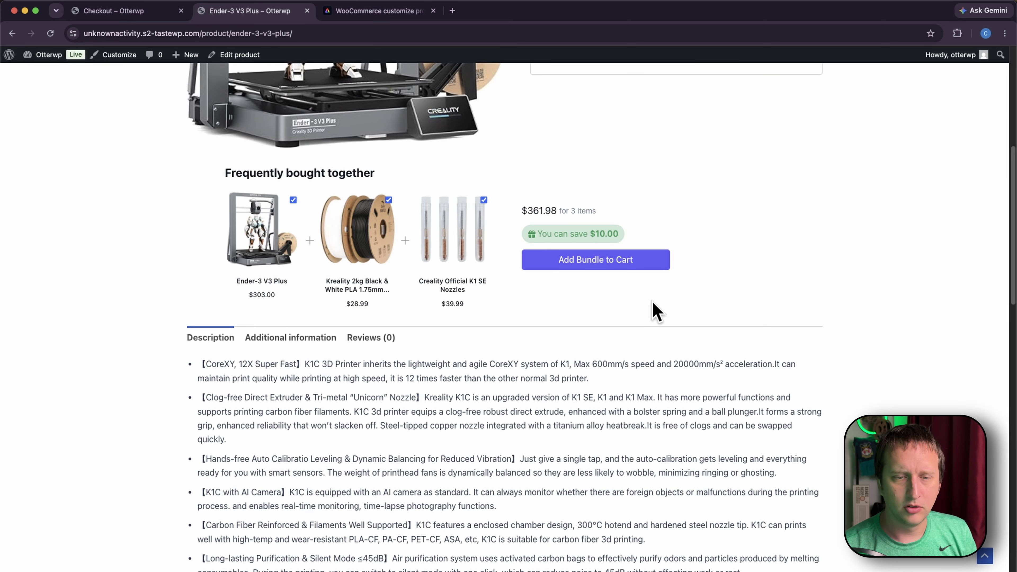
click(604, 260)
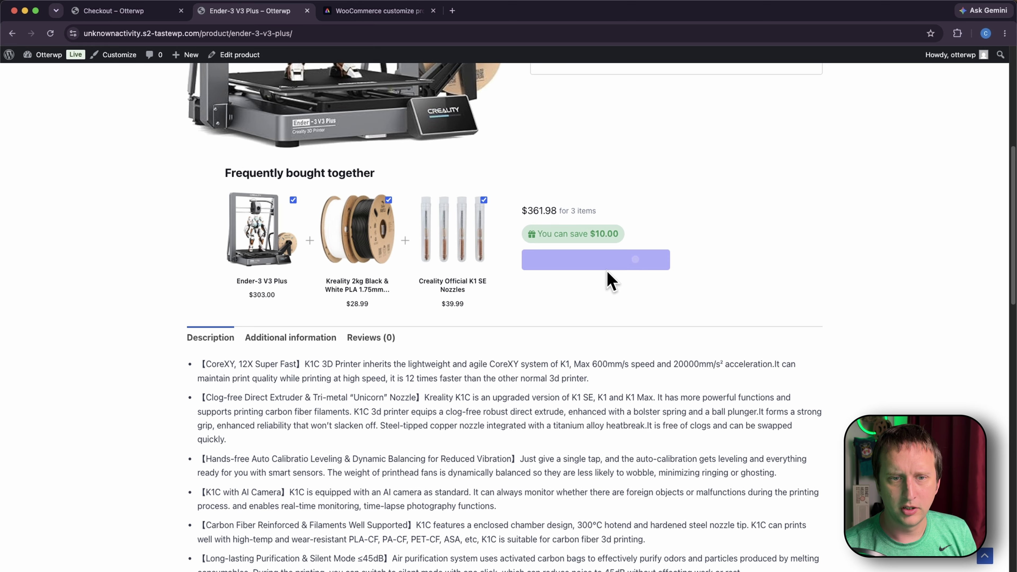
Check the Bundle Discount line in the cart totals and in the checkout order summary.
scroll(906, 358, up, 8)
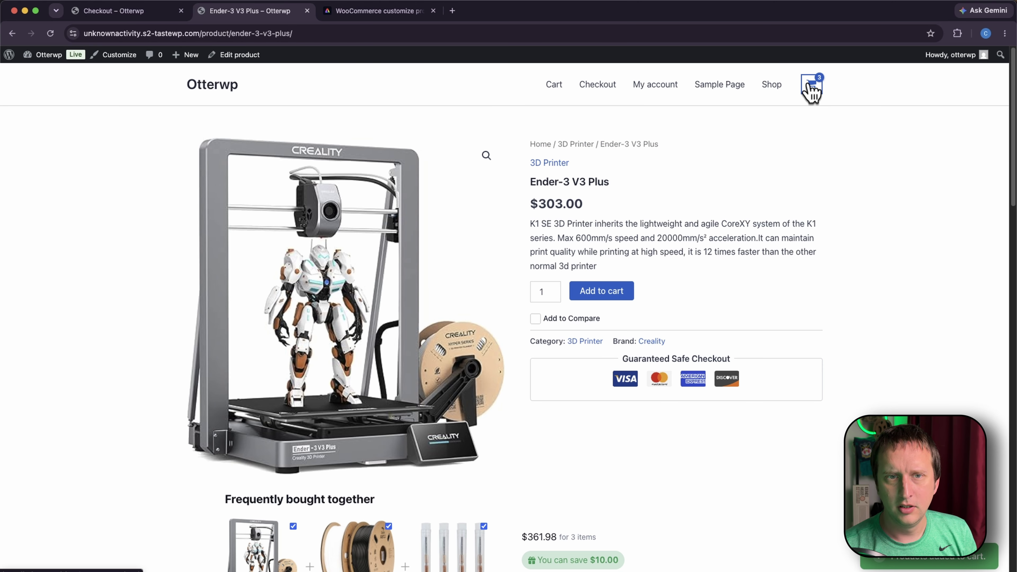
click(554, 85)
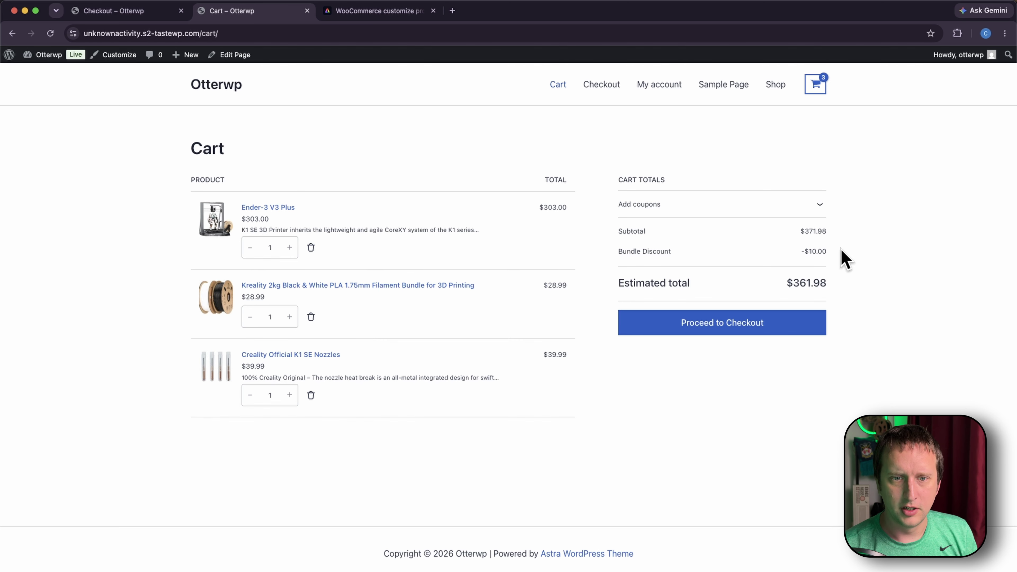
drag(845, 258, 639, 254)
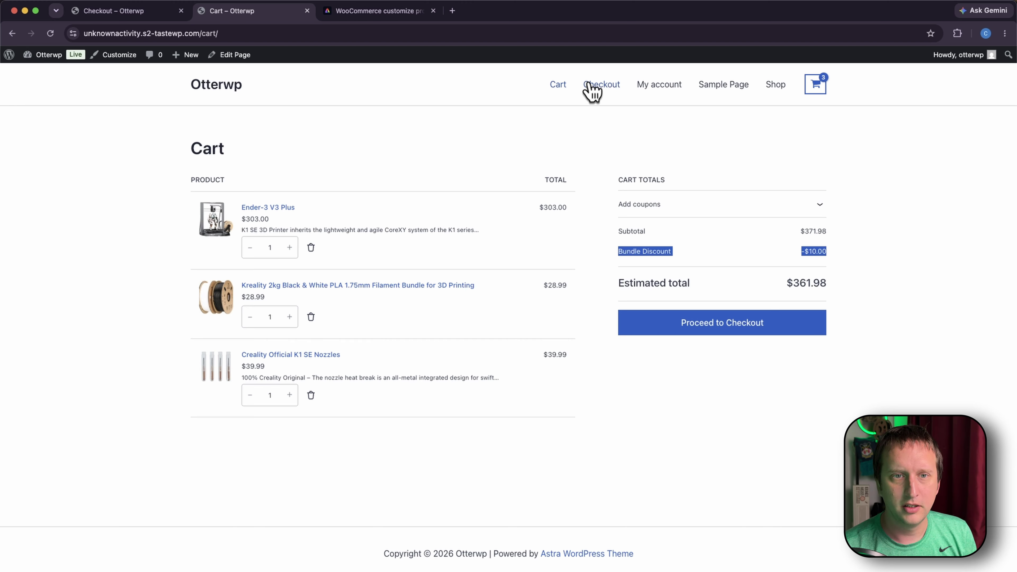
click(613, 89)
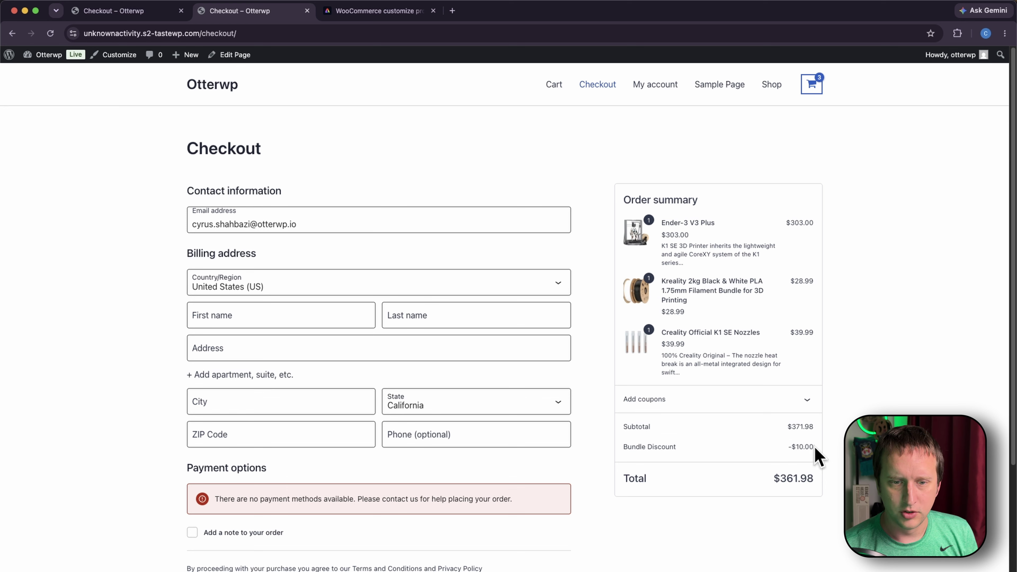
drag(815, 449, 610, 446)
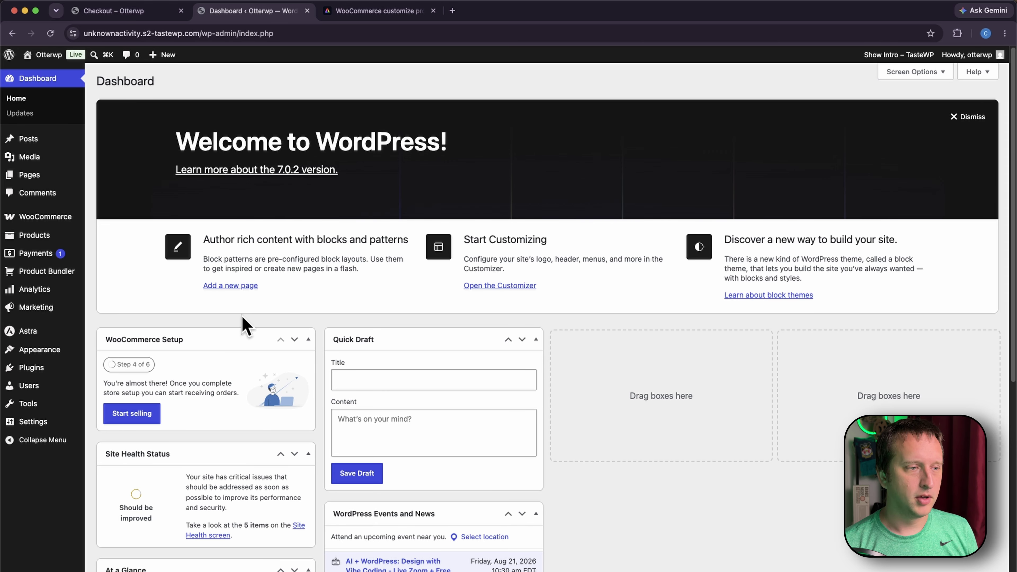
Return to the Product Bundler settings and review the matrix size and last sync under Auto & FBT.
mouse_move(55, 279)
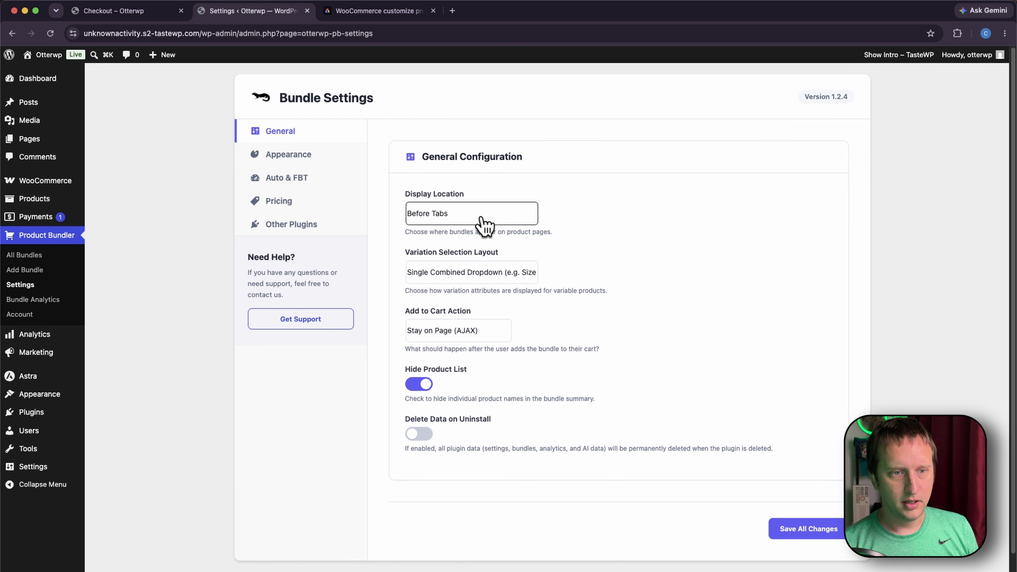
click(310, 184)
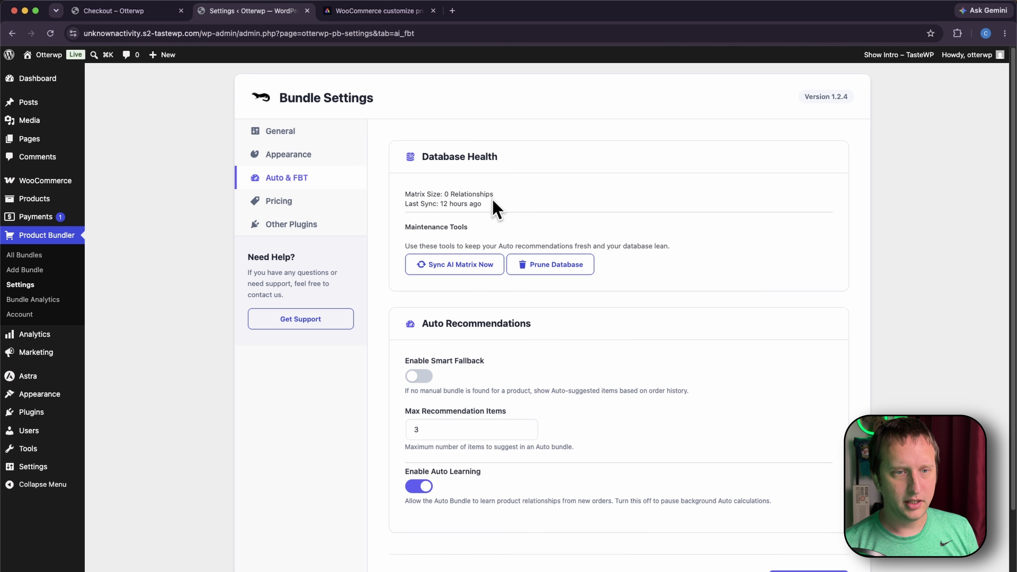
drag(495, 195, 397, 200)
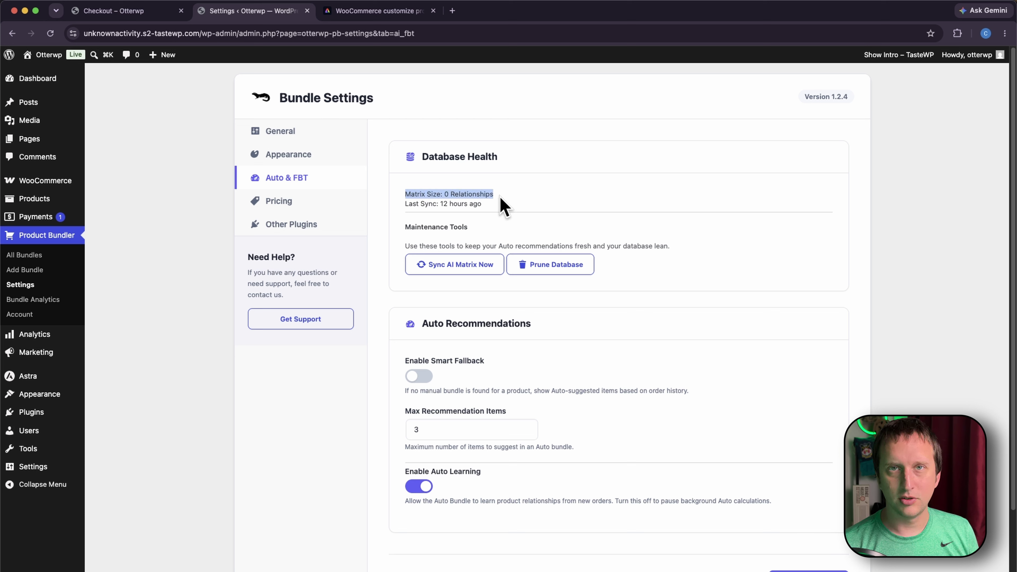
click(487, 213)
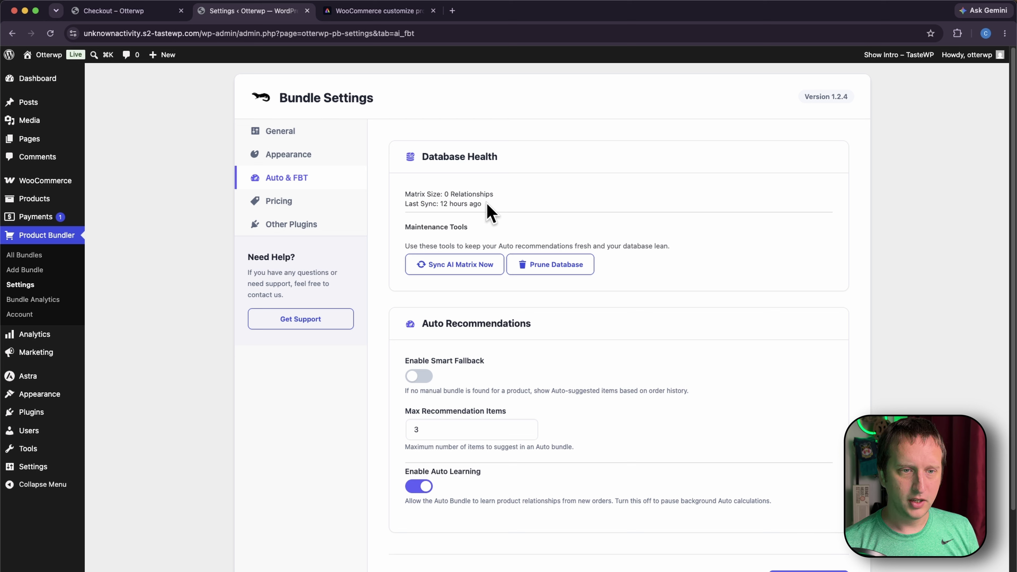
drag(486, 203, 405, 201)
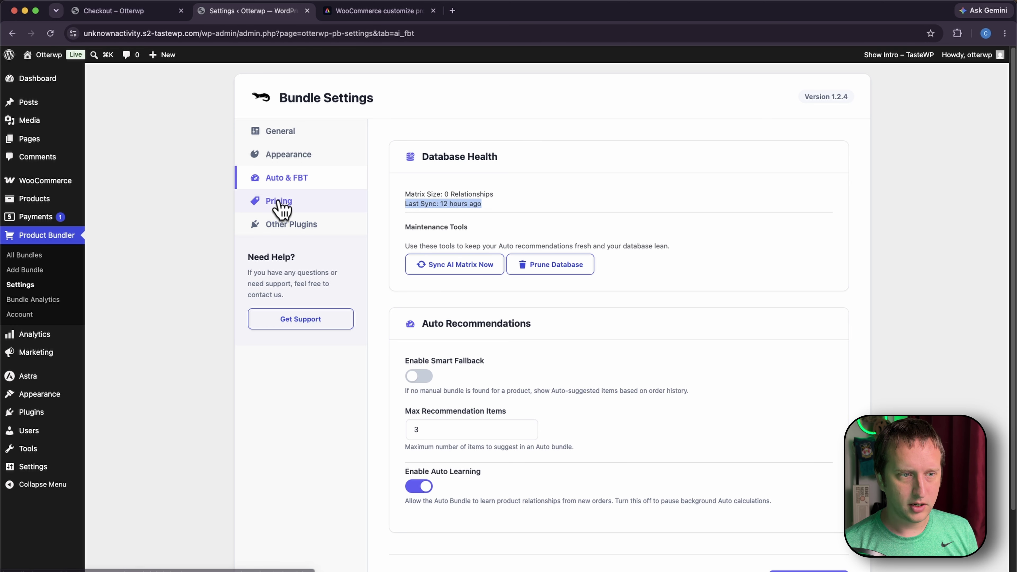
Try enabling the global discount in the bundle pricing settings and view its discount types, leaving it disabled.
click(281, 202)
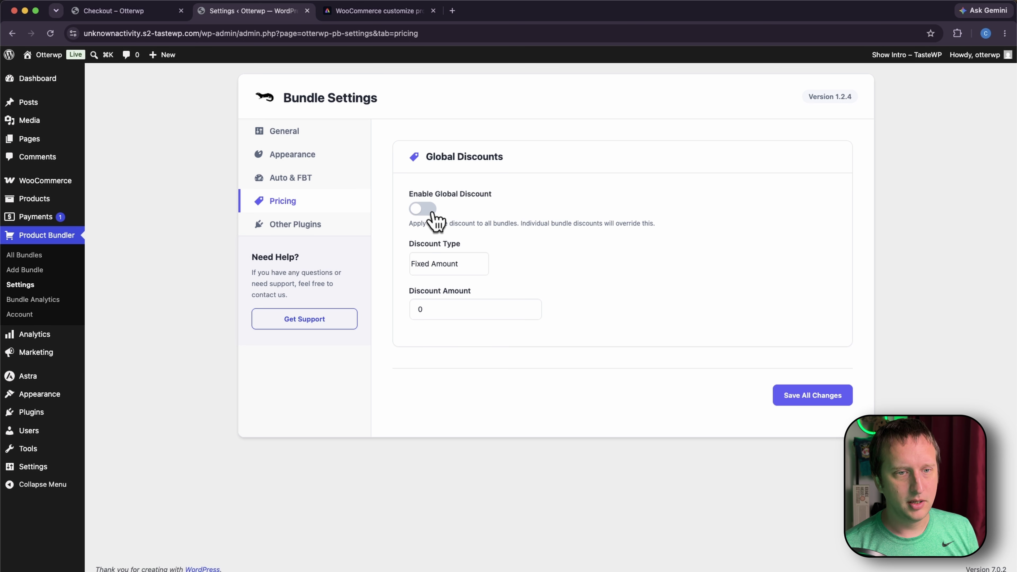
click(468, 265)
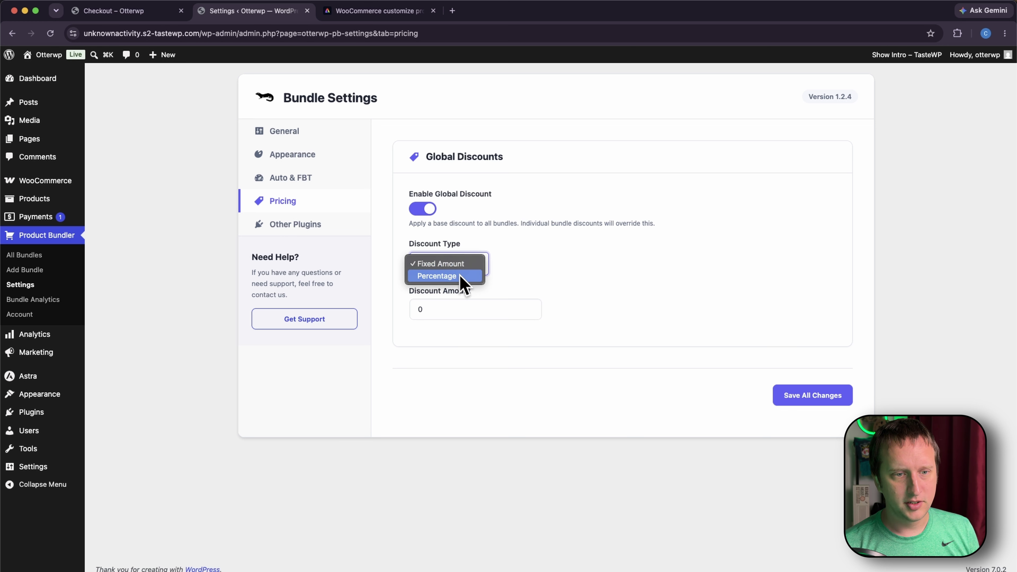
click(522, 275)
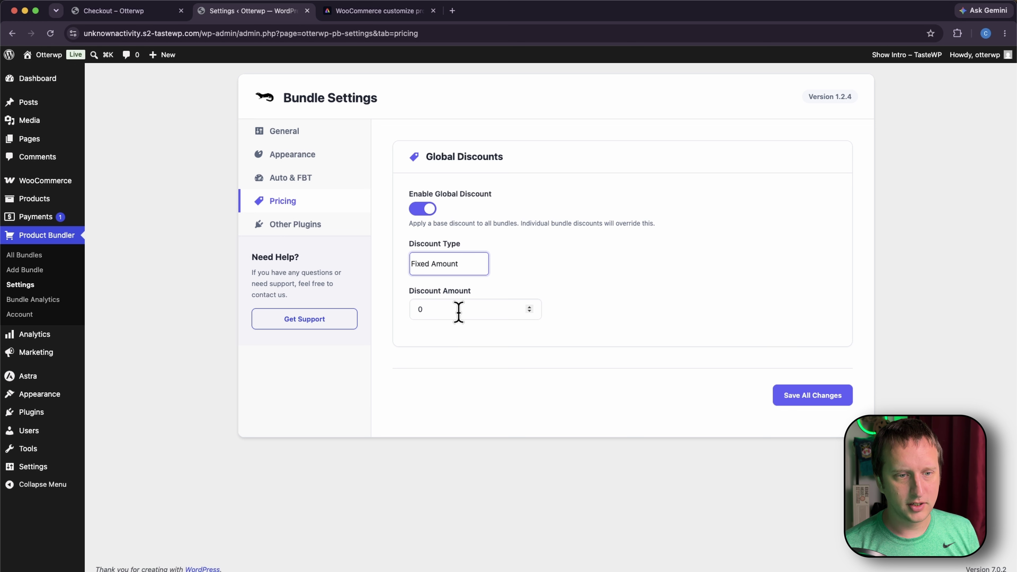
click(421, 209)
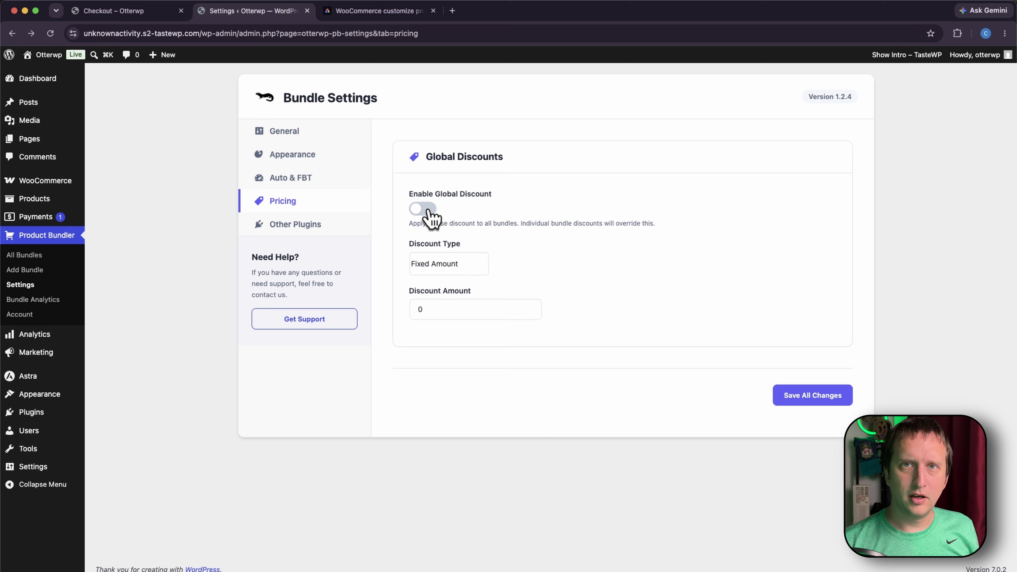
Open the Short-Sleeve Shirt product for editing and enable Use Custom FBT in its Product Bundler section.
click(34, 203)
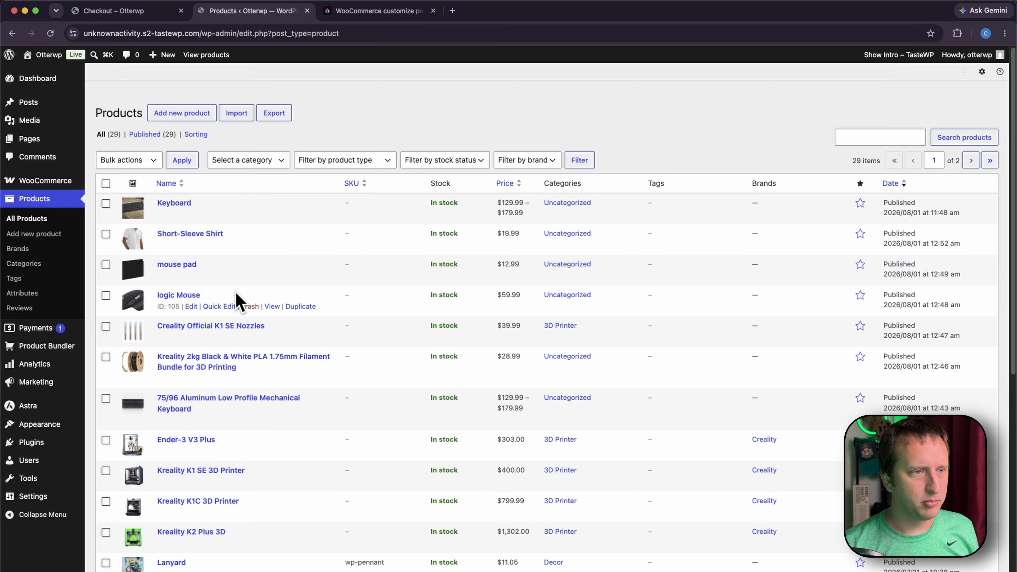
click(197, 222)
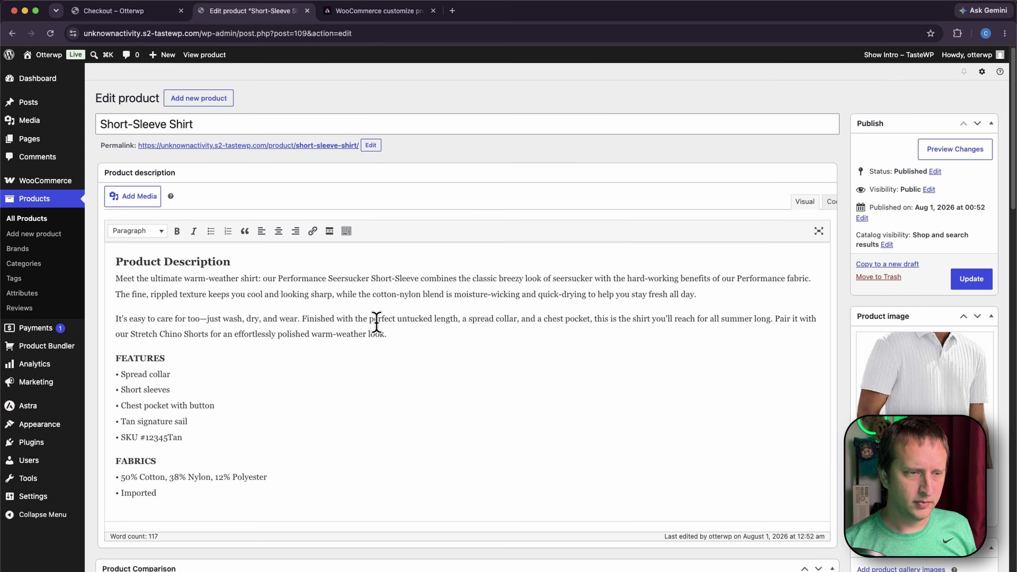
scroll(378, 320, down, 6)
scroll(381, 331, down, 10)
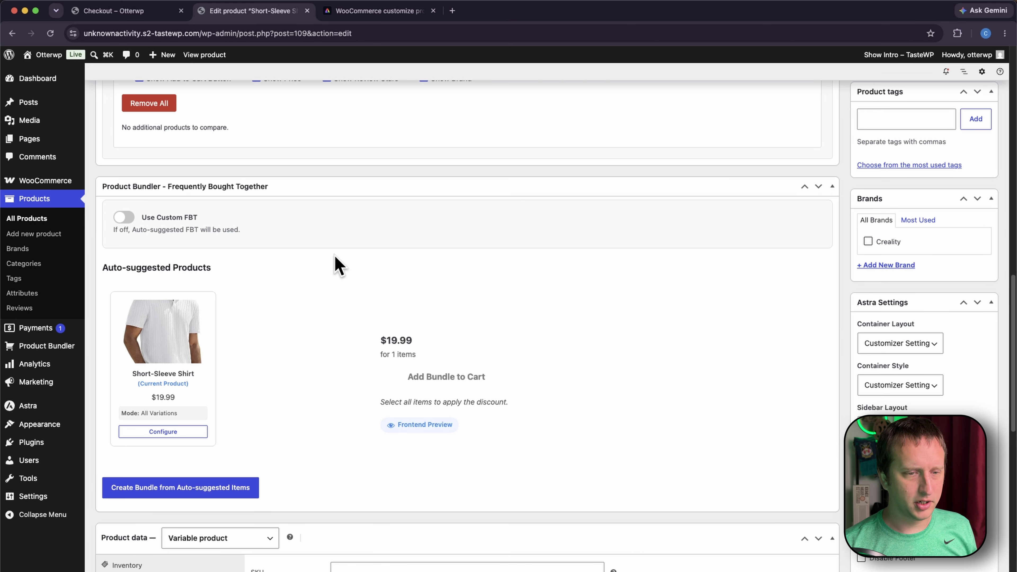
scroll(311, 301, down, 1)
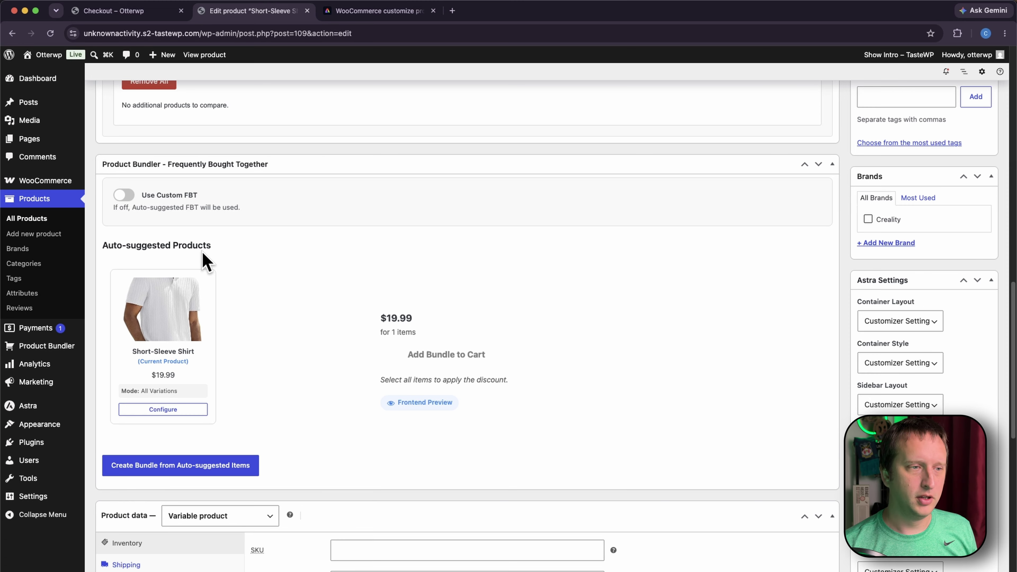
click(125, 196)
Add Belt and Cap to the shirt's custom Version A bundle and place Cap before Belt.
scroll(311, 329, down, 3)
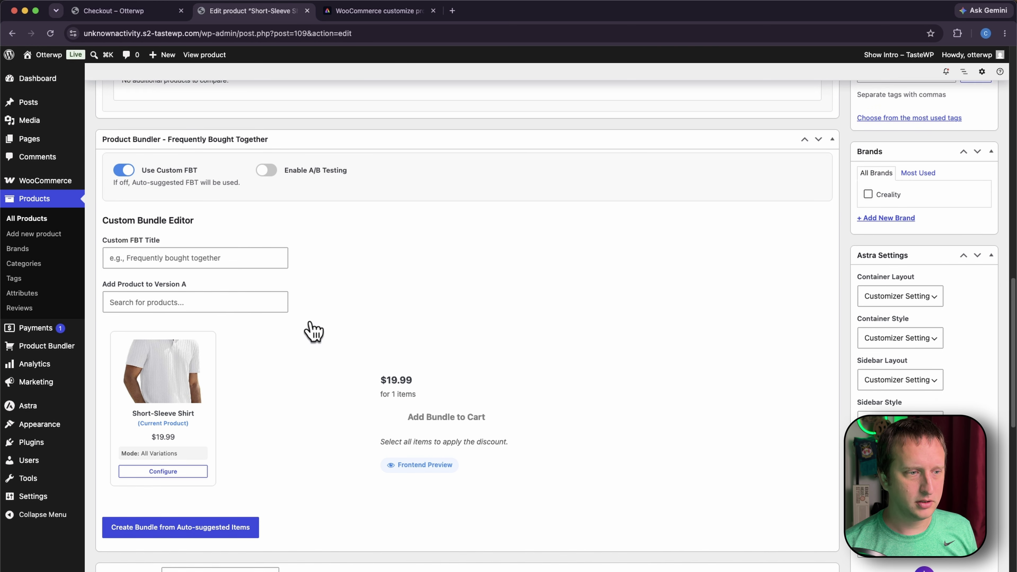
click(172, 255)
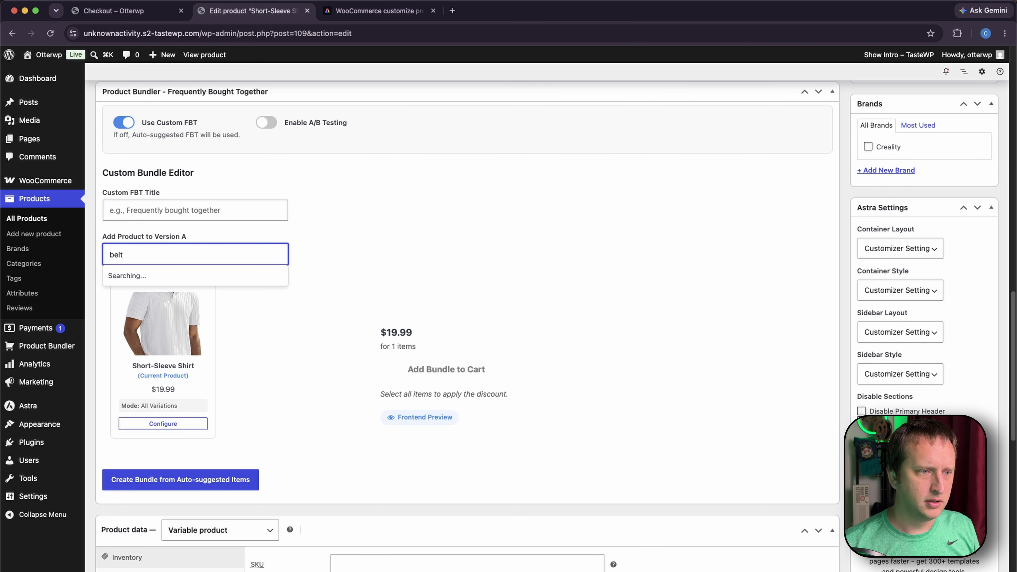
click(186, 318)
click(168, 255)
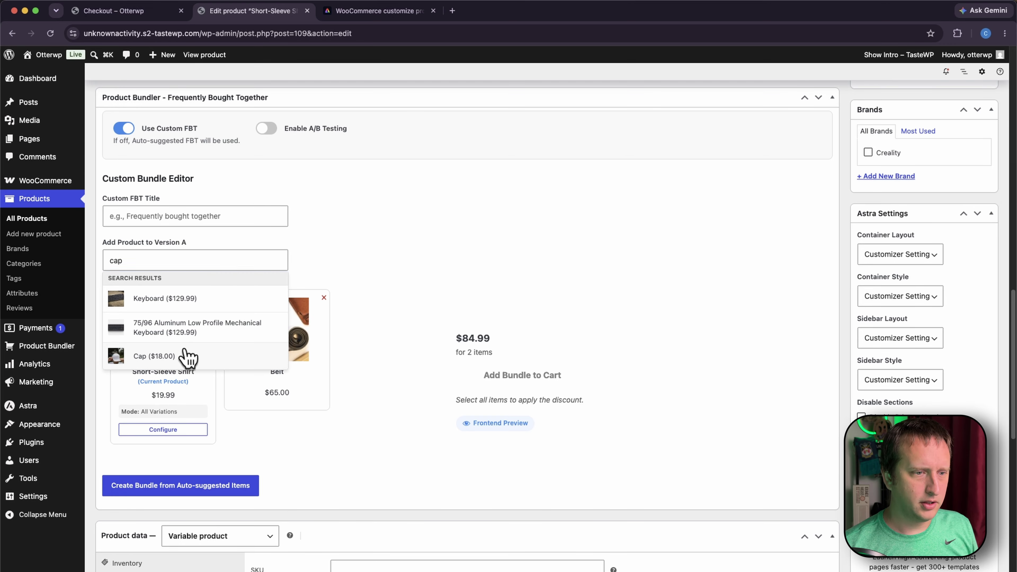
click(187, 356)
drag(347, 302, 225, 315)
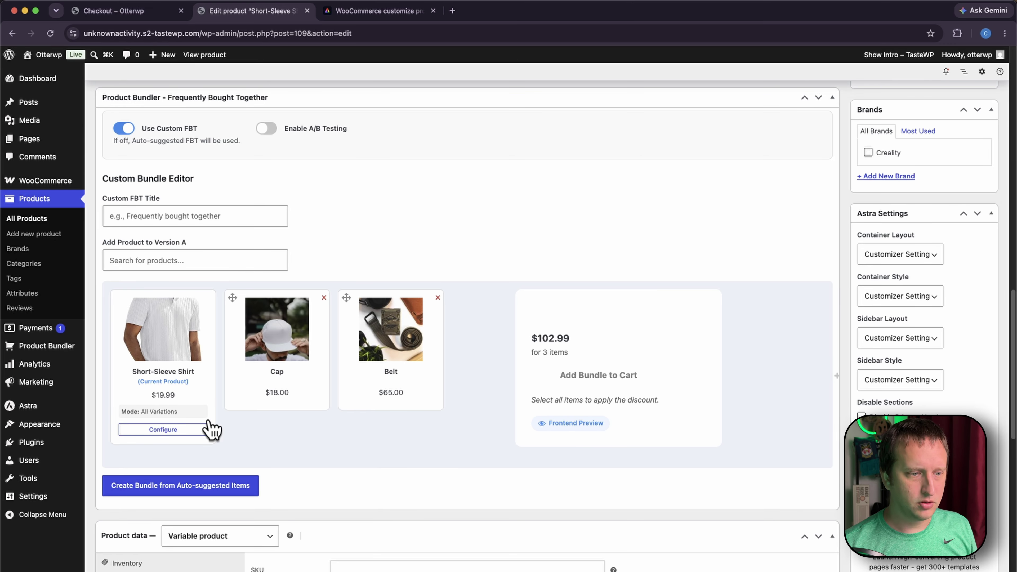
Examine the specific variation options for the Short-Sleeve Shirt in the bundle and close them without saving.
click(189, 432)
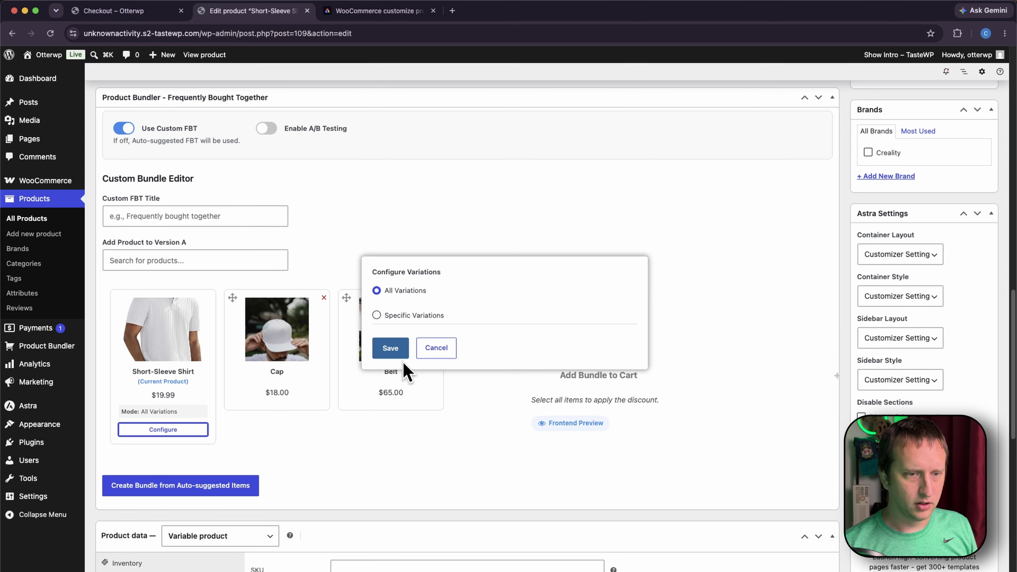
click(377, 315)
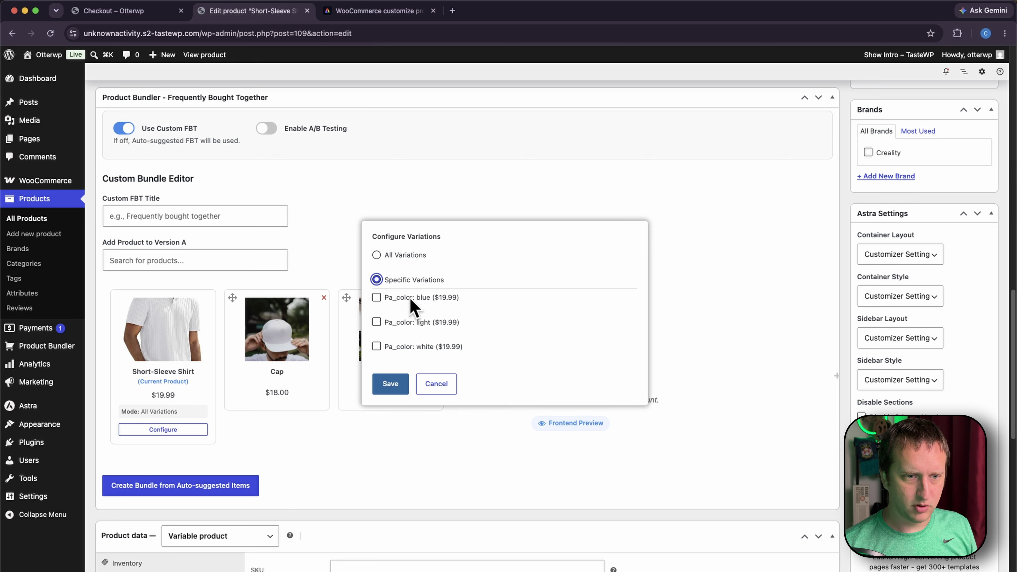
click(388, 256)
click(436, 348)
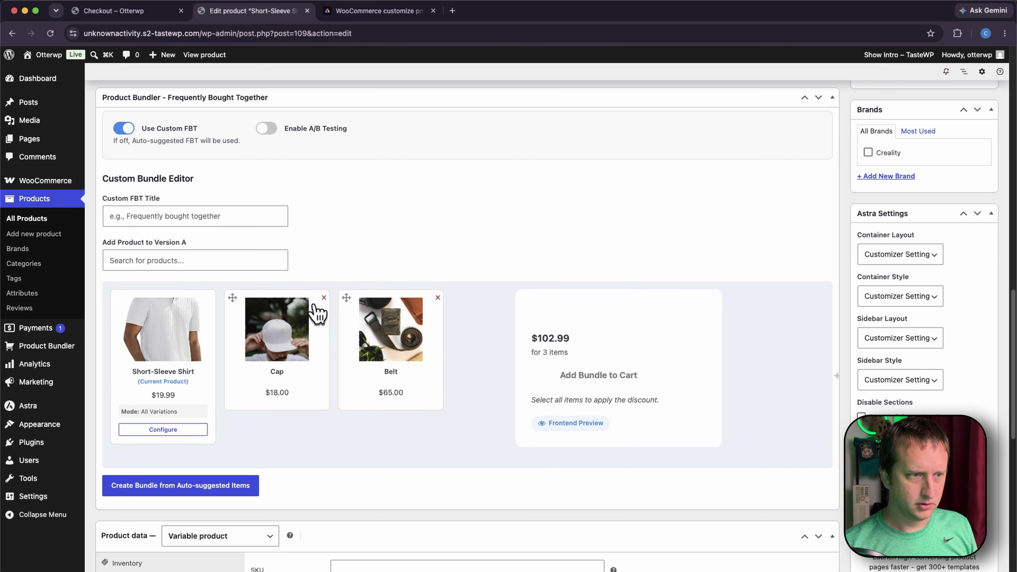
Enable A/B testing for the shirt's frequently bought together bundle and open the Version B bundle.
click(155, 260)
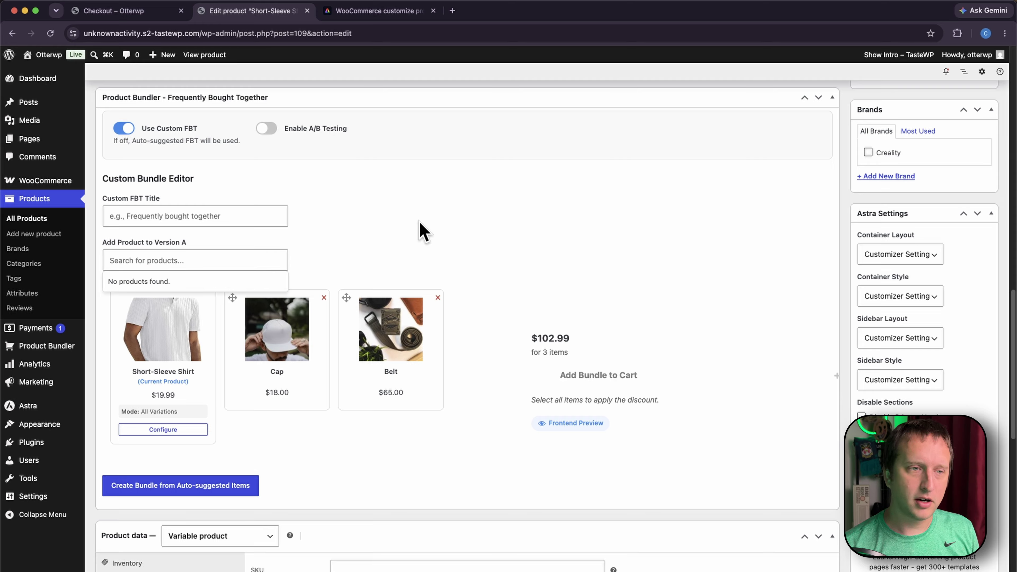
click(266, 129)
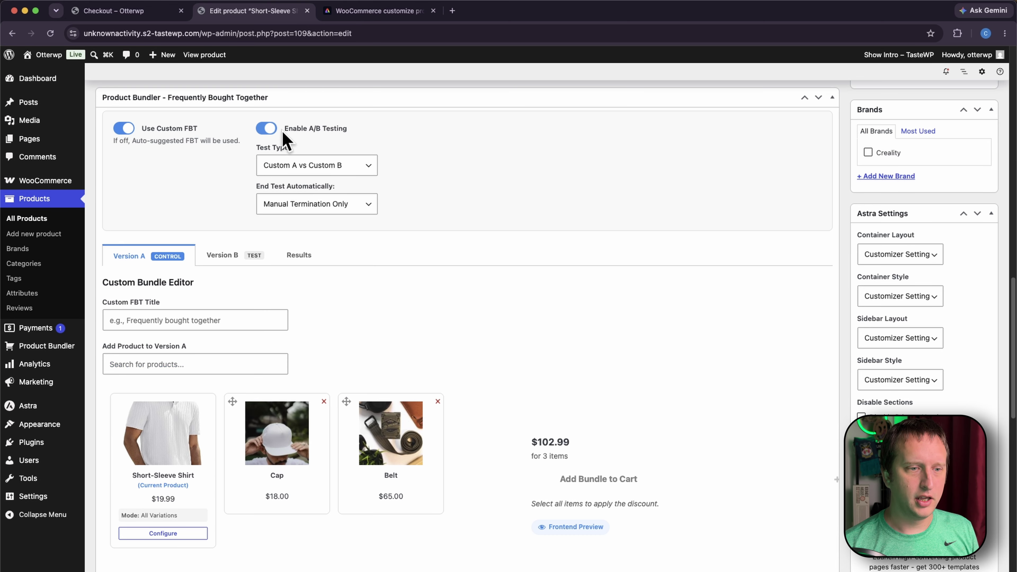
scroll(333, 313, down, 2)
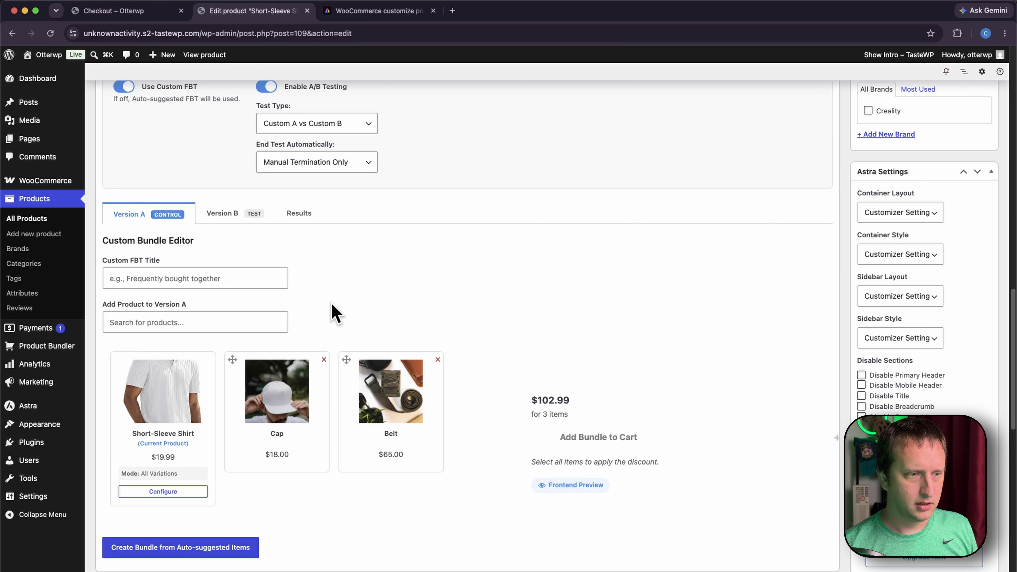
click(231, 217)
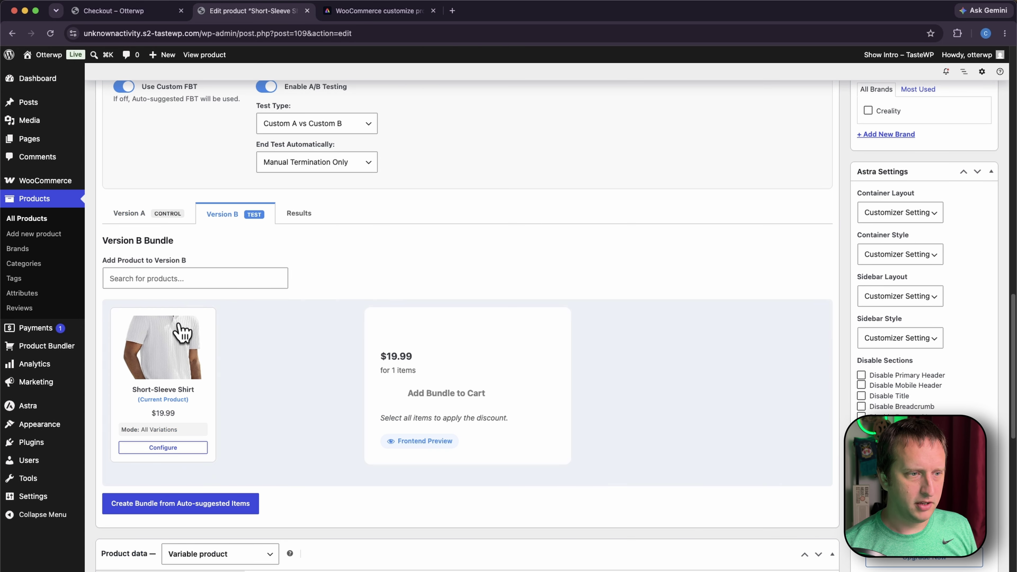
Add Beanie with Logo and Hoodie with Zipper to the Version B bundle and place the hoodie before the beanie.
click(170, 278)
text(bean)
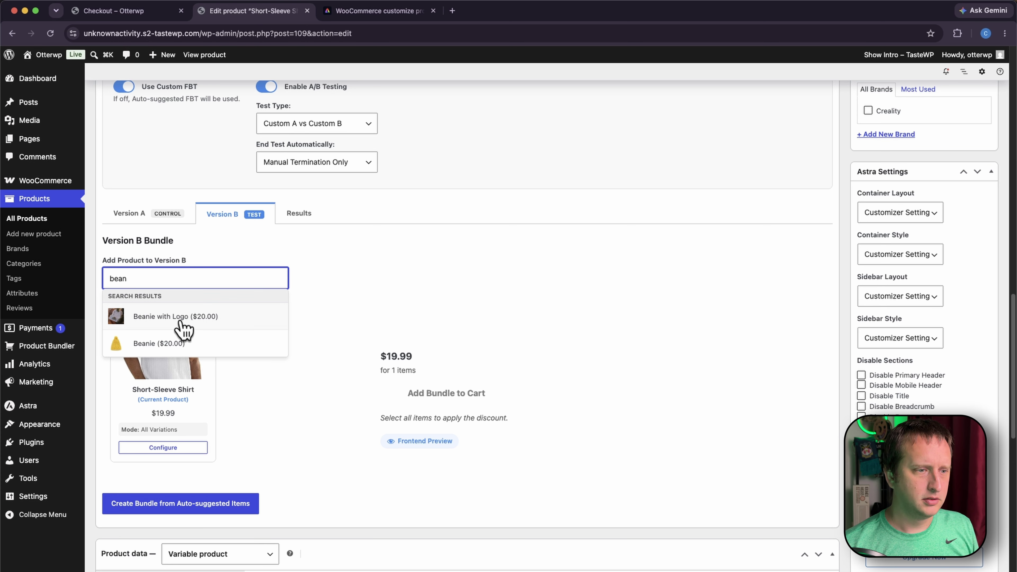
click(180, 318)
click(185, 277)
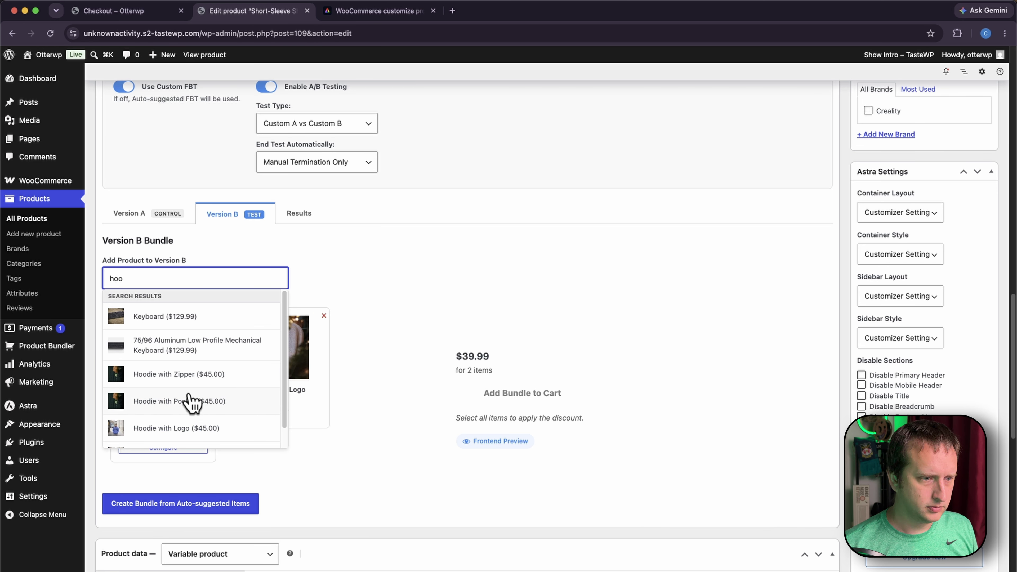
click(202, 376)
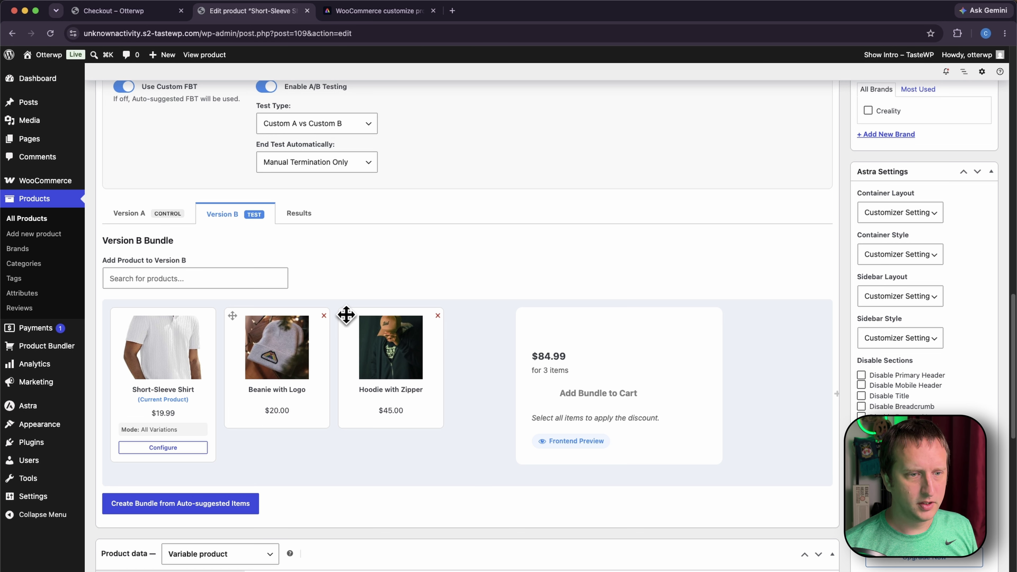
drag(346, 315, 238, 331)
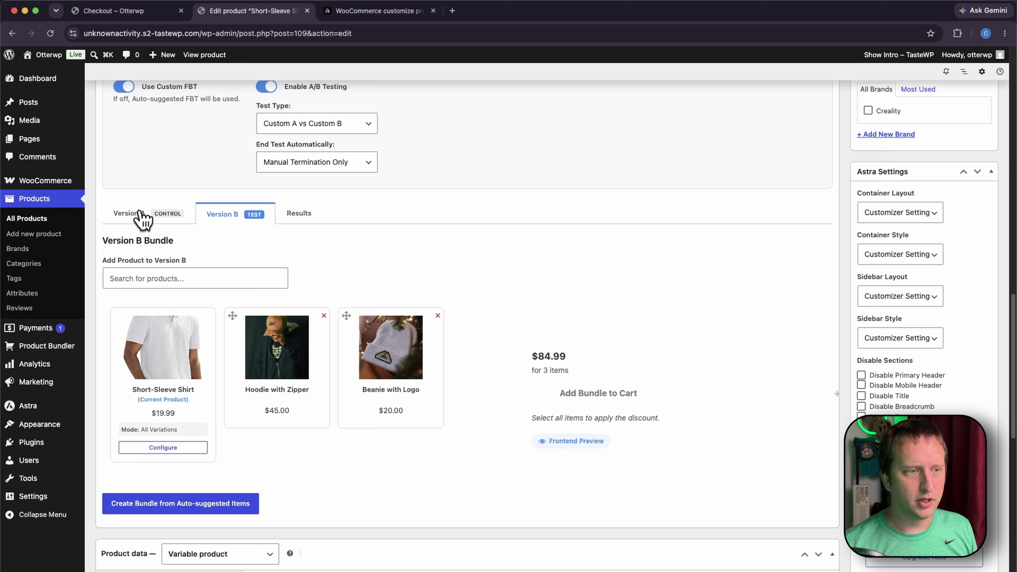
Return to the Version A bundle and set the A/B test to end automatically with the After X Views option.
click(143, 217)
click(216, 219)
click(166, 218)
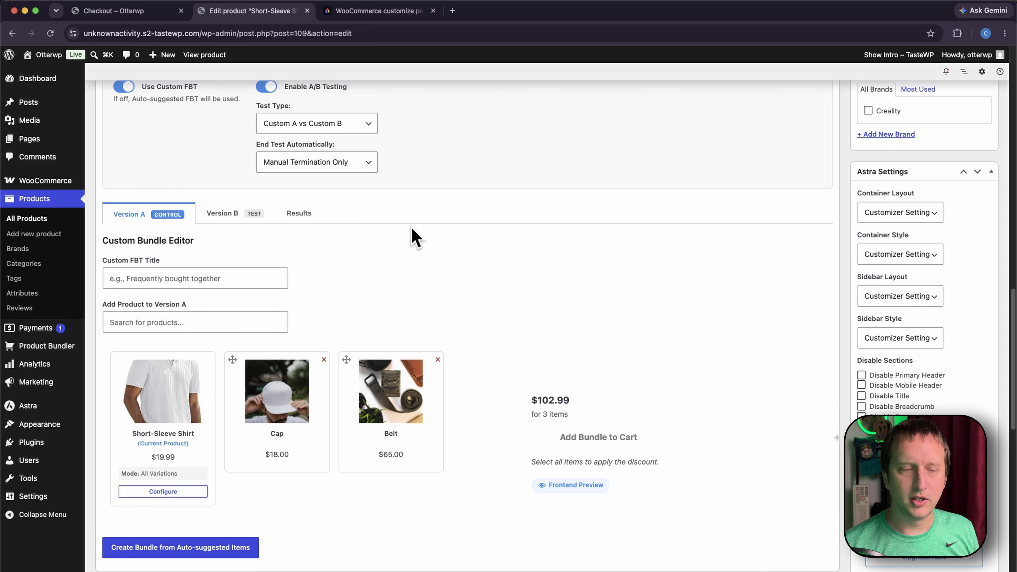
scroll(468, 280, up, 3)
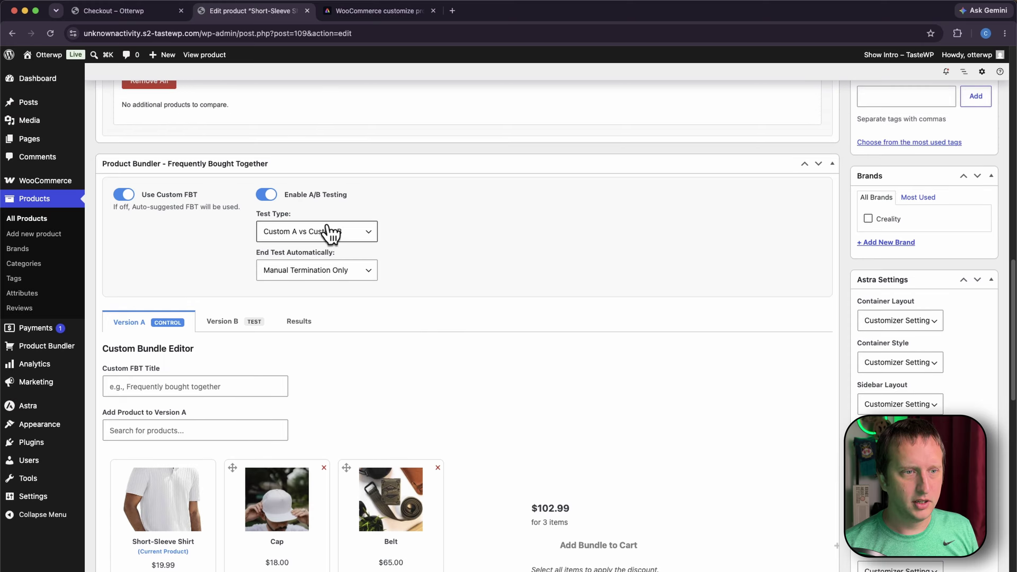
click(367, 260)
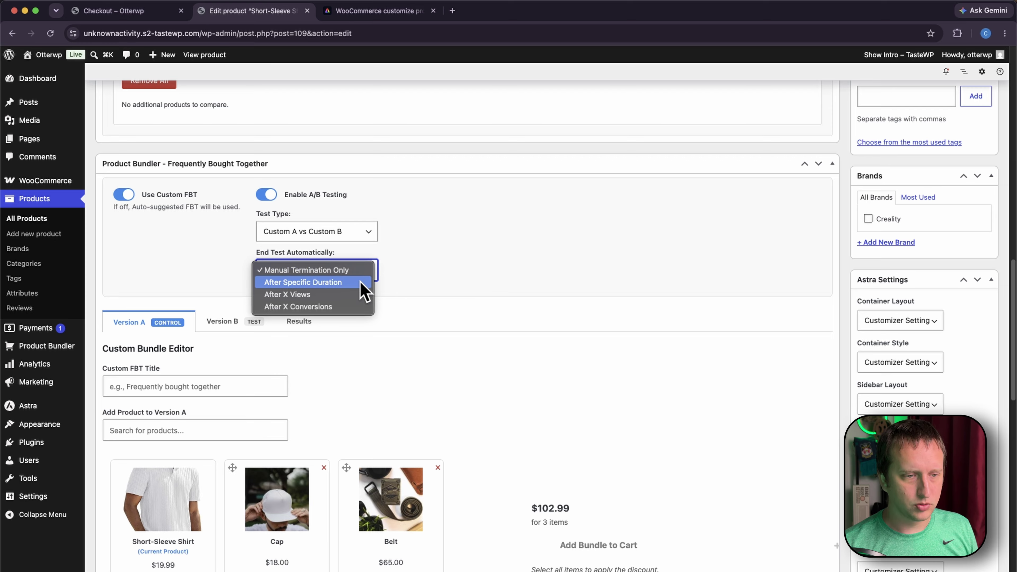
click(314, 296)
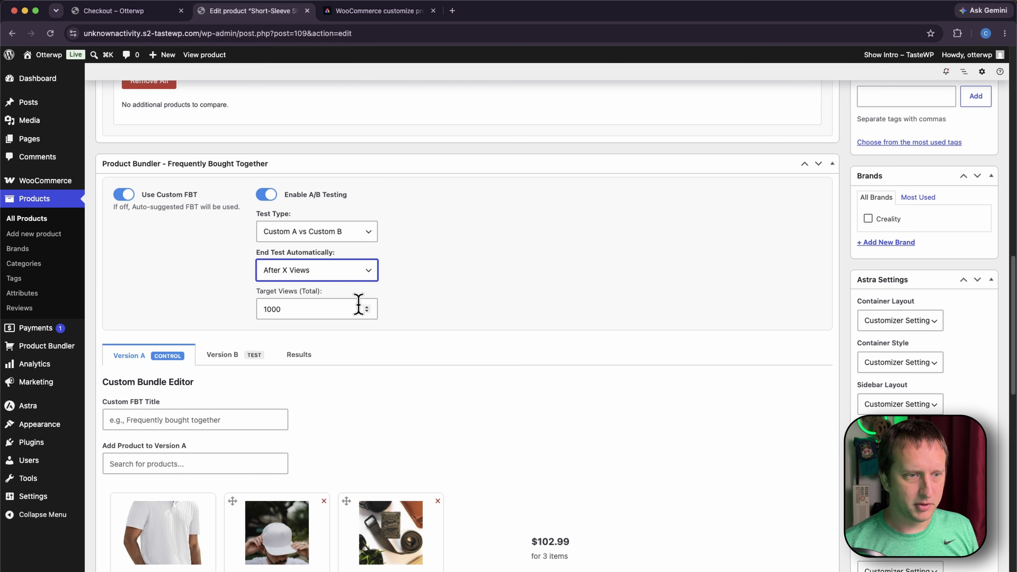
scroll(416, 340, down, 1)
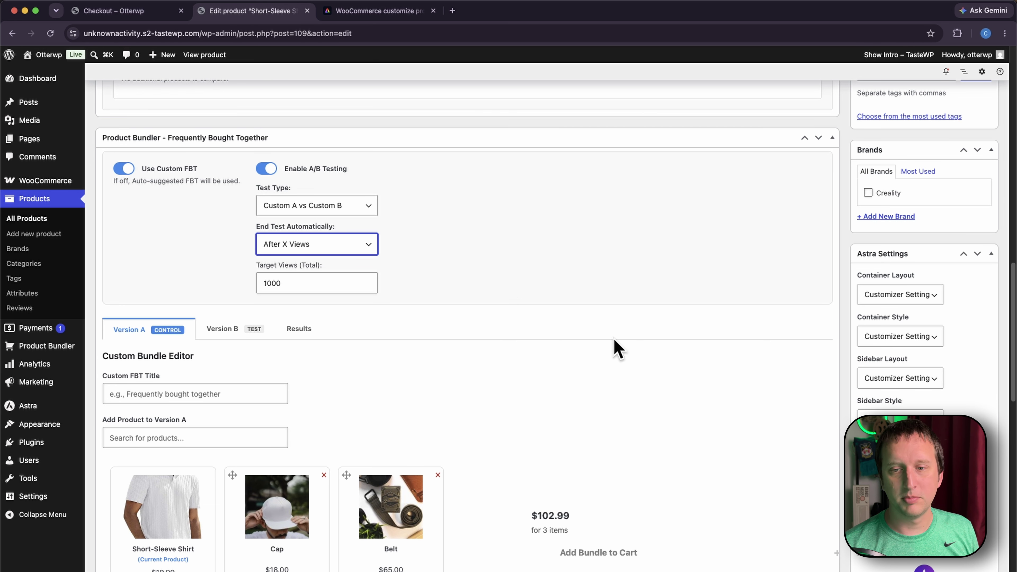
Update the Short-Sleeve Shirt product and open its storefront page.
scroll(619, 348, up, 15)
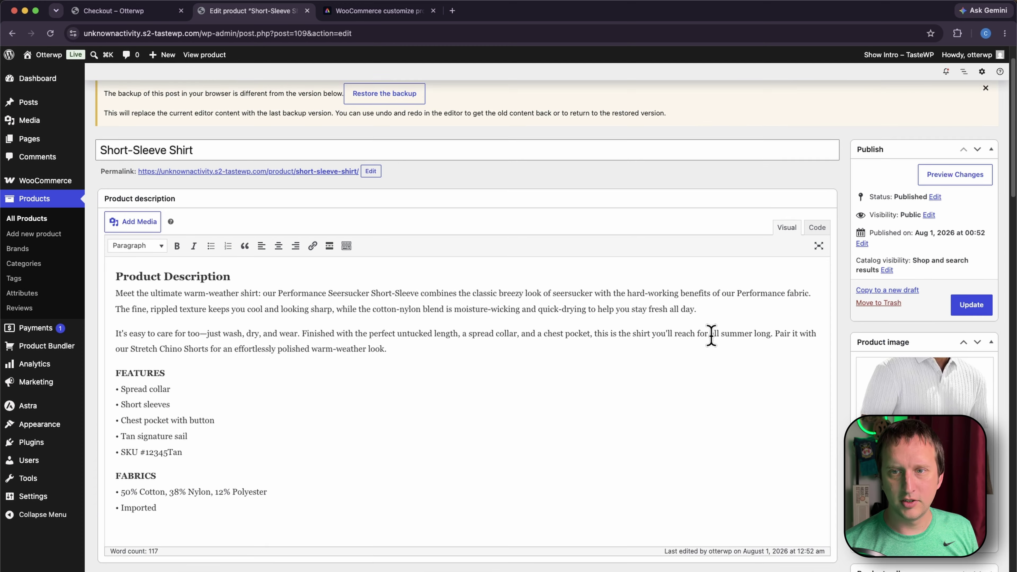
click(969, 325)
scroll(567, 311, up, 2)
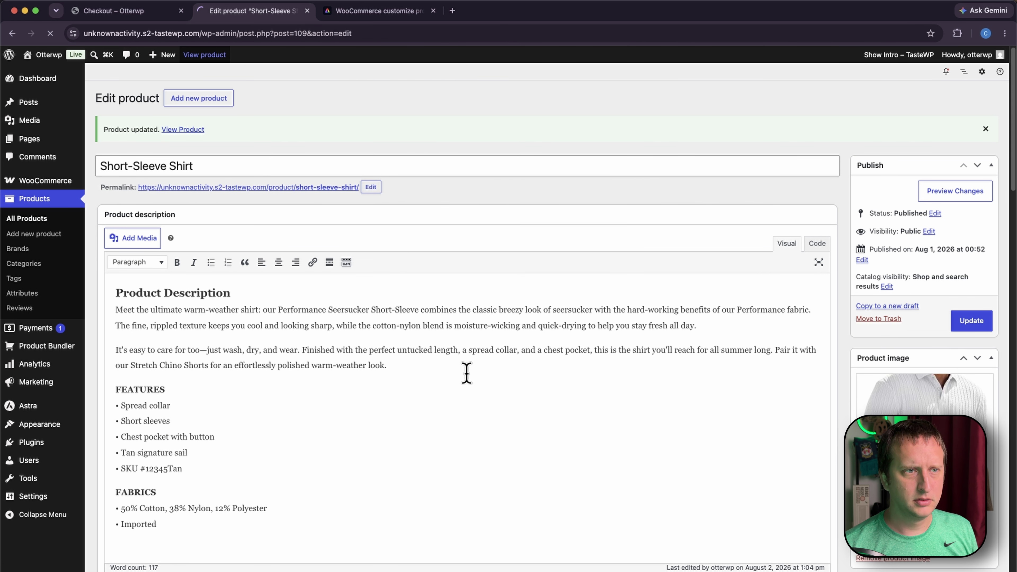
Choose the Light / Large shirt variation in the Frequently bought together bundle and add the bundle to the cart.
scroll(472, 388, down, 7)
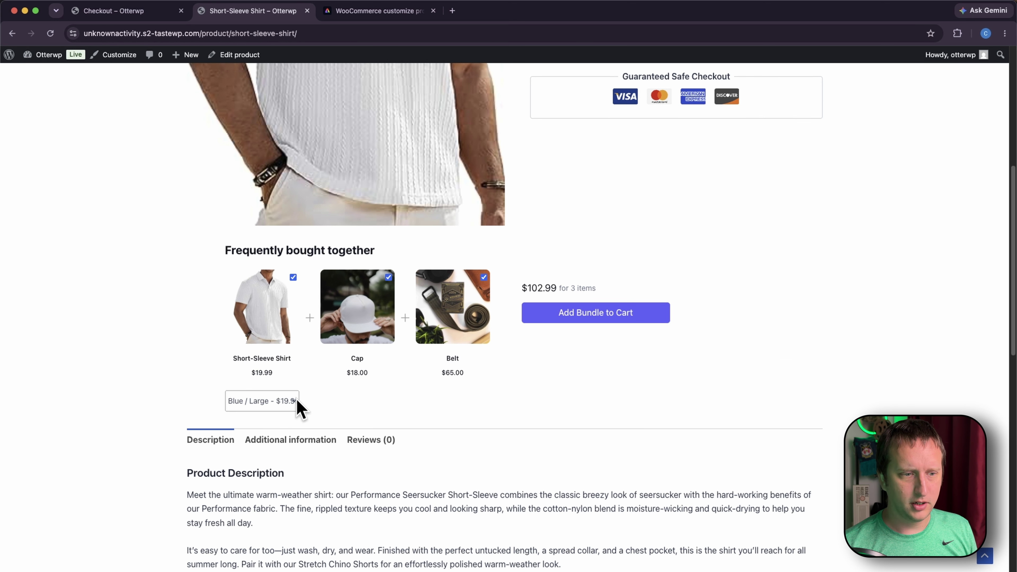
click(300, 406)
click(296, 439)
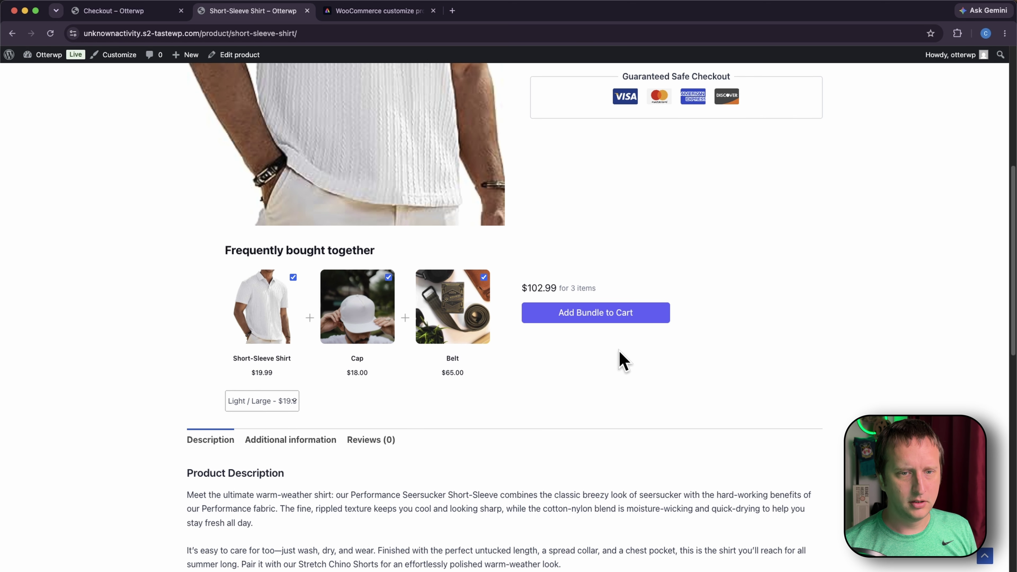
click(609, 328)
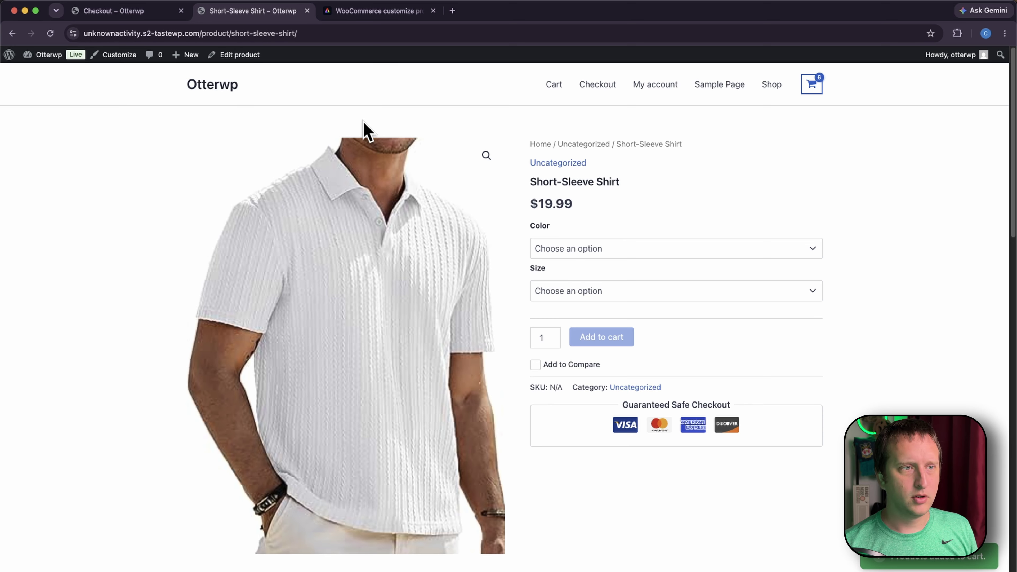
Reopen the Short-Sleeve Shirt for editing and review the A/B test results of its frequently bought together bundle.
click(247, 57)
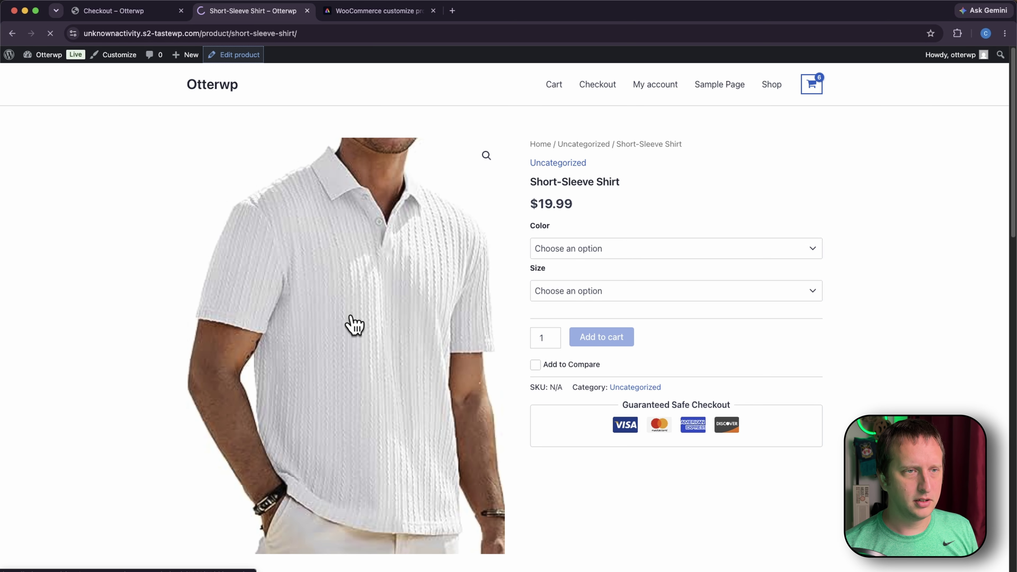
scroll(363, 327, down, 10)
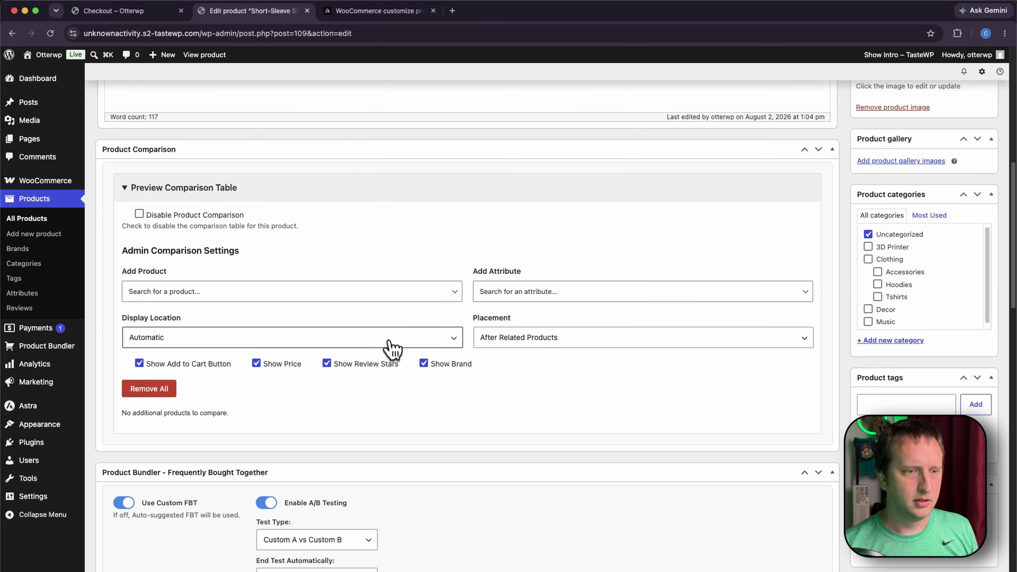
scroll(391, 348, down, 6)
click(298, 316)
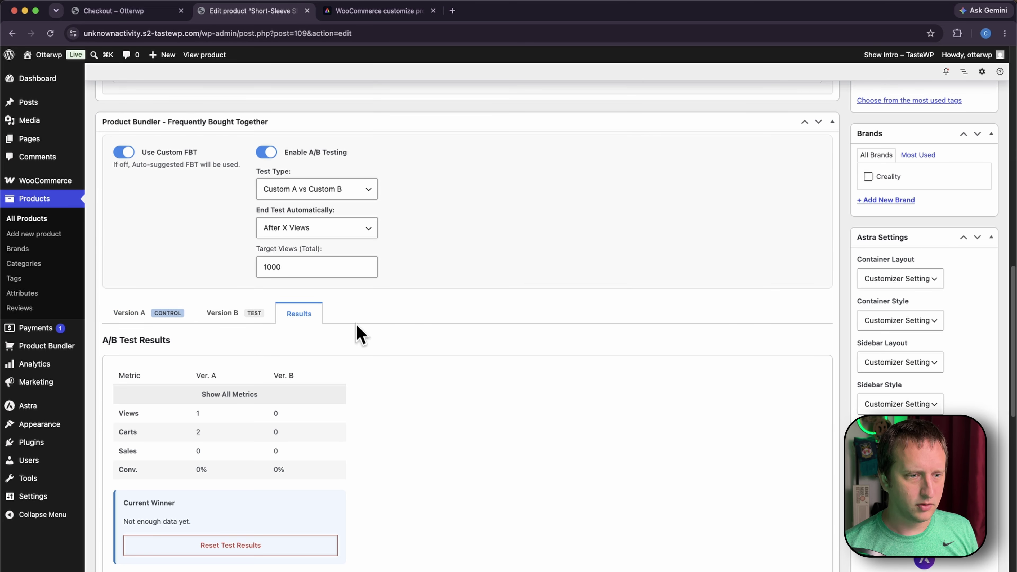
scroll(475, 353, down, 2)
scroll(476, 352, down, 3)
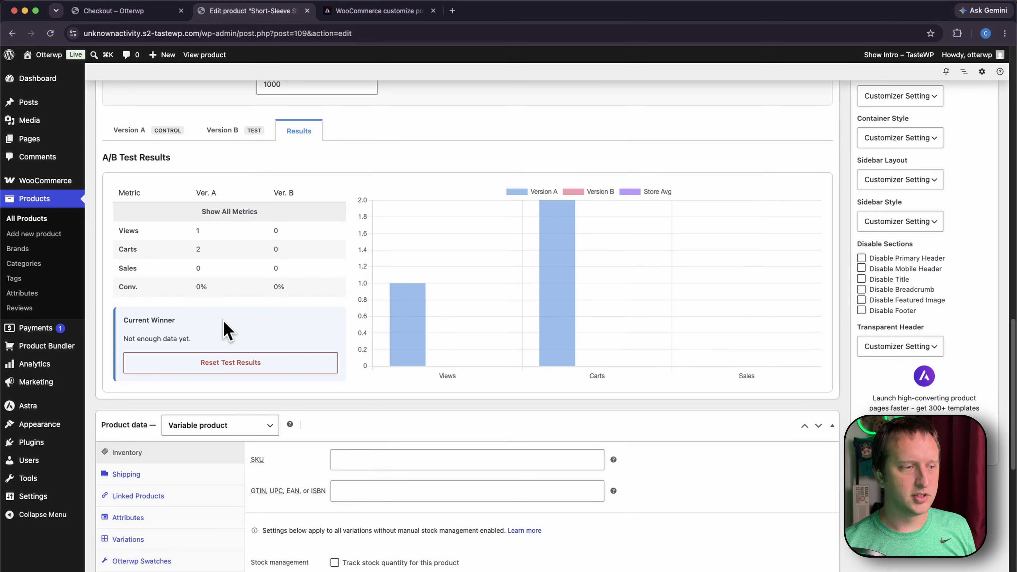
Open Product Bundler's Bundle Analytics and review the summary figures, revenue comparison and bundle performance list.
mouse_move(72, 351)
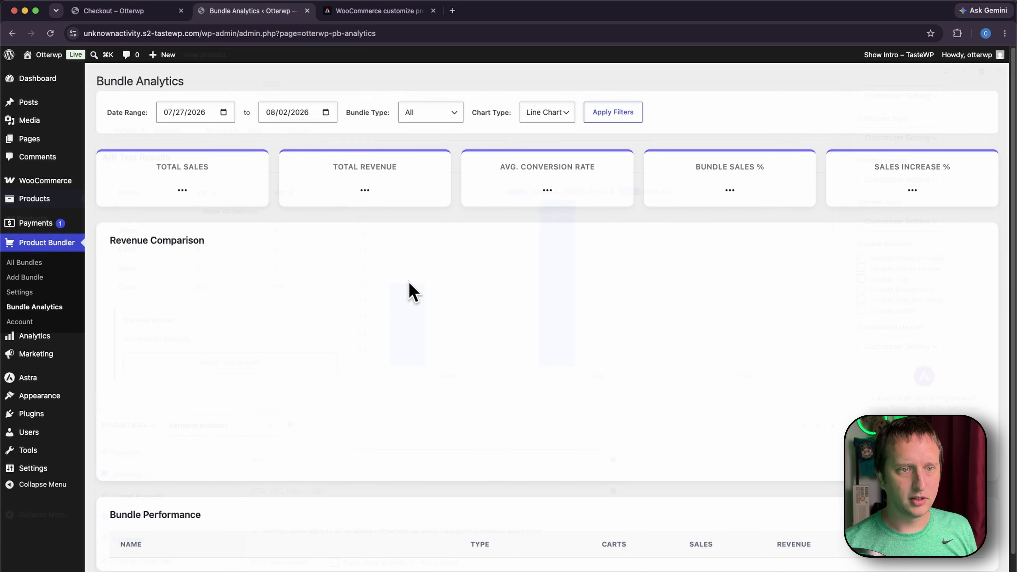
scroll(441, 364, down, 1)
scroll(464, 374, down, 5)
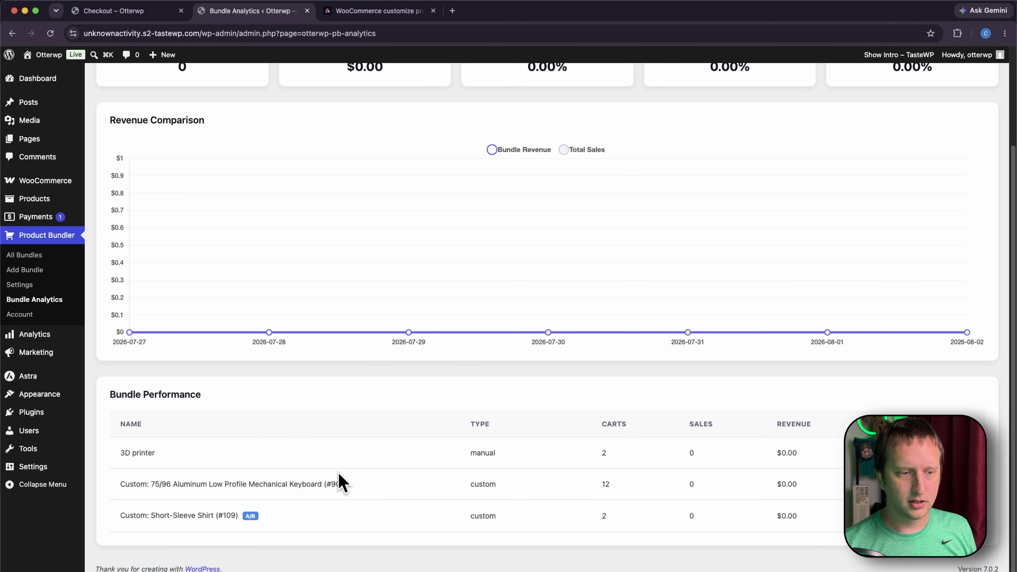
scroll(602, 245, up, 5)
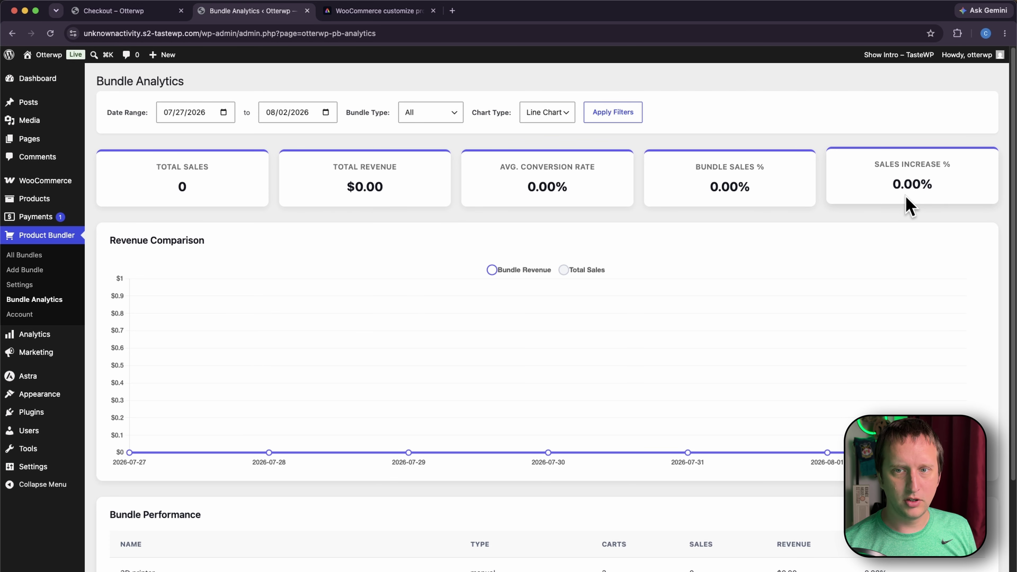
scroll(720, 224, down, 5)
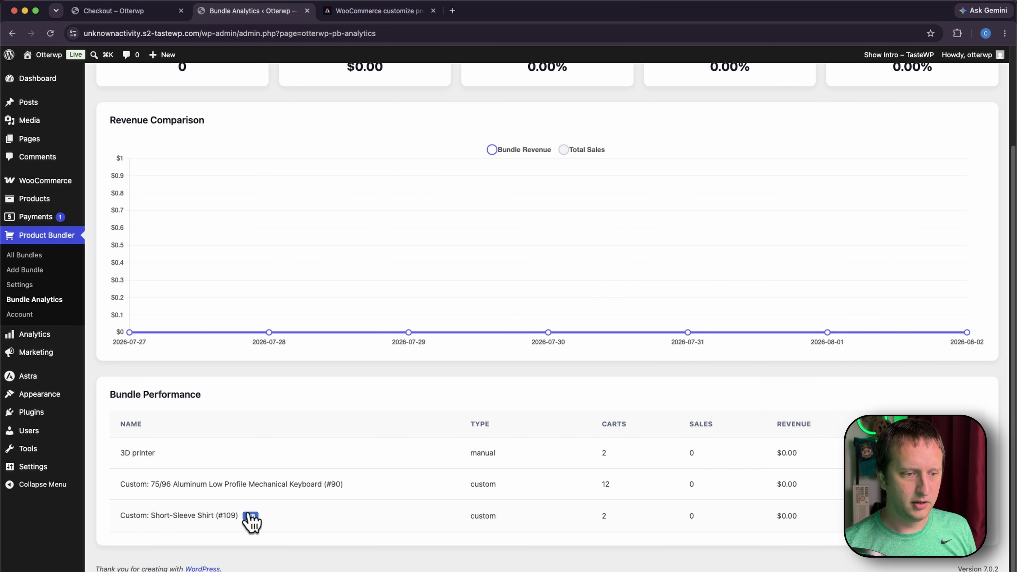
View the A/B results of the Short-Sleeve Shirt's custom bundle from the bundle performance list and close them.
click(249, 515)
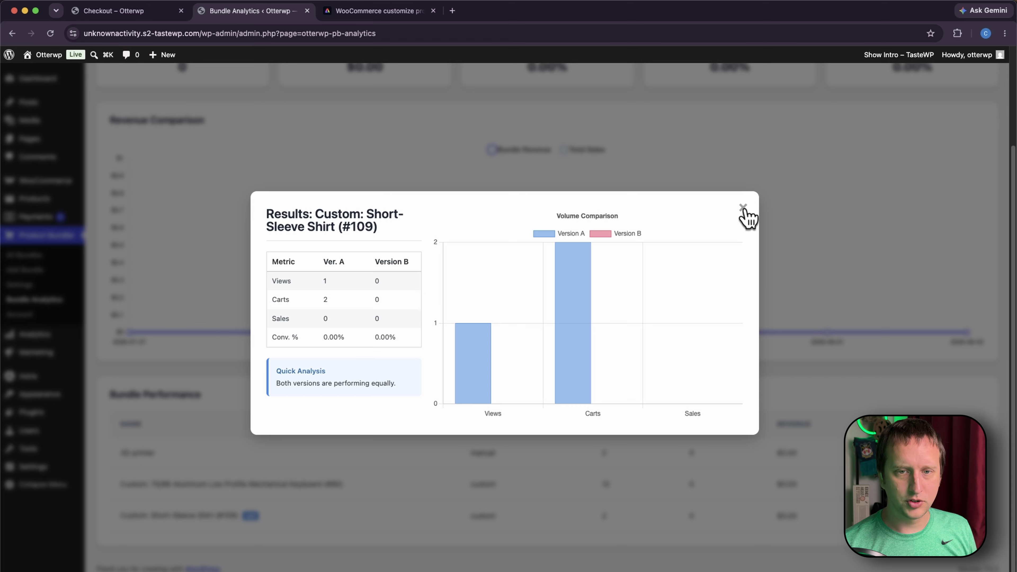
click(743, 208)
mouse_move(554, 341)
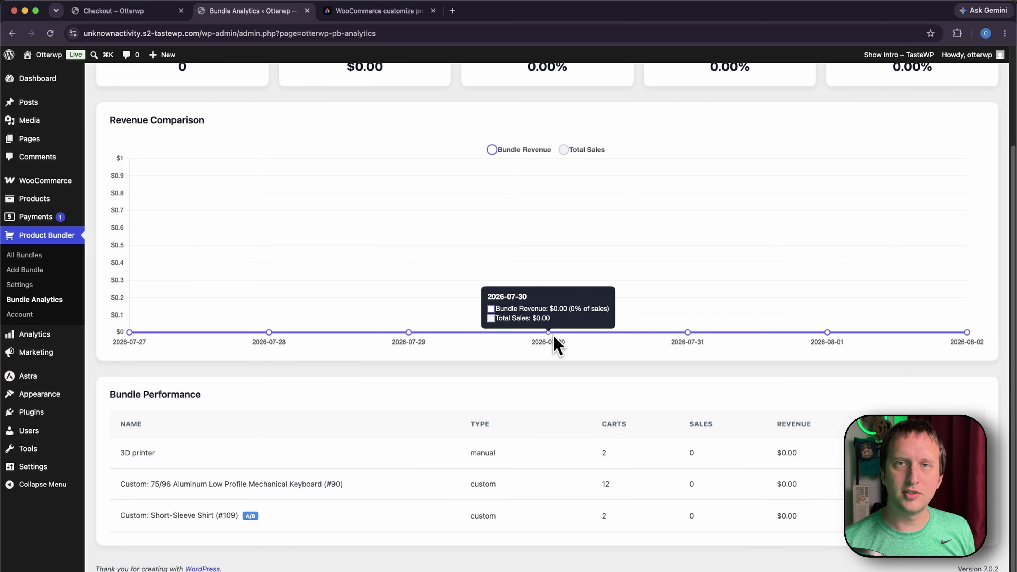